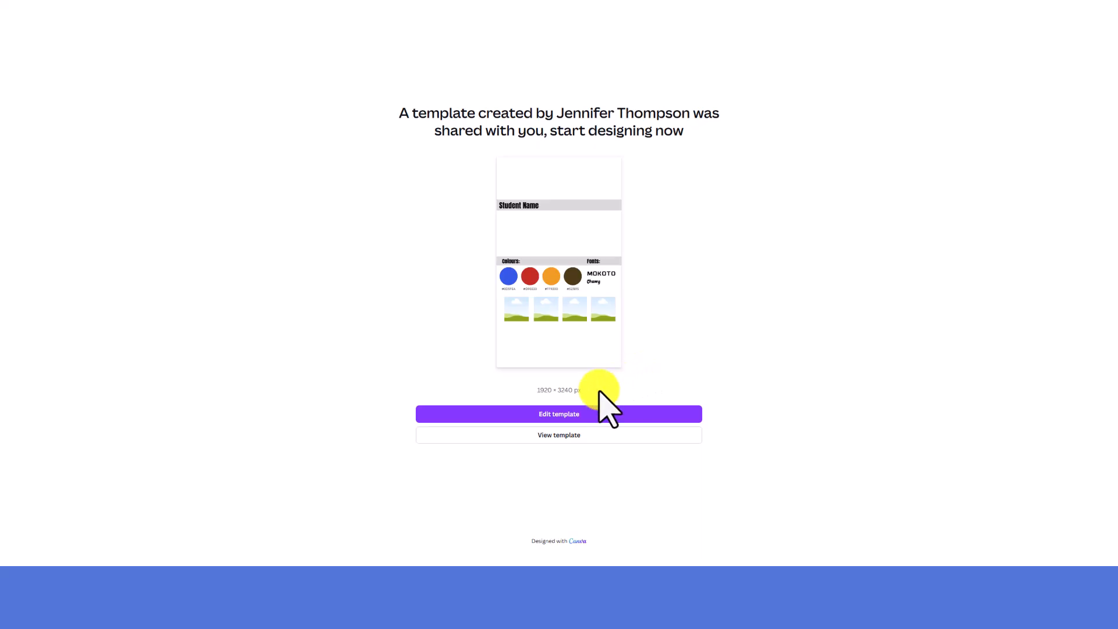
Open the shared template for editing and replace the Student Name heading with the student's full name followed by "(Surf's Up Tours)"
click(511, 414)
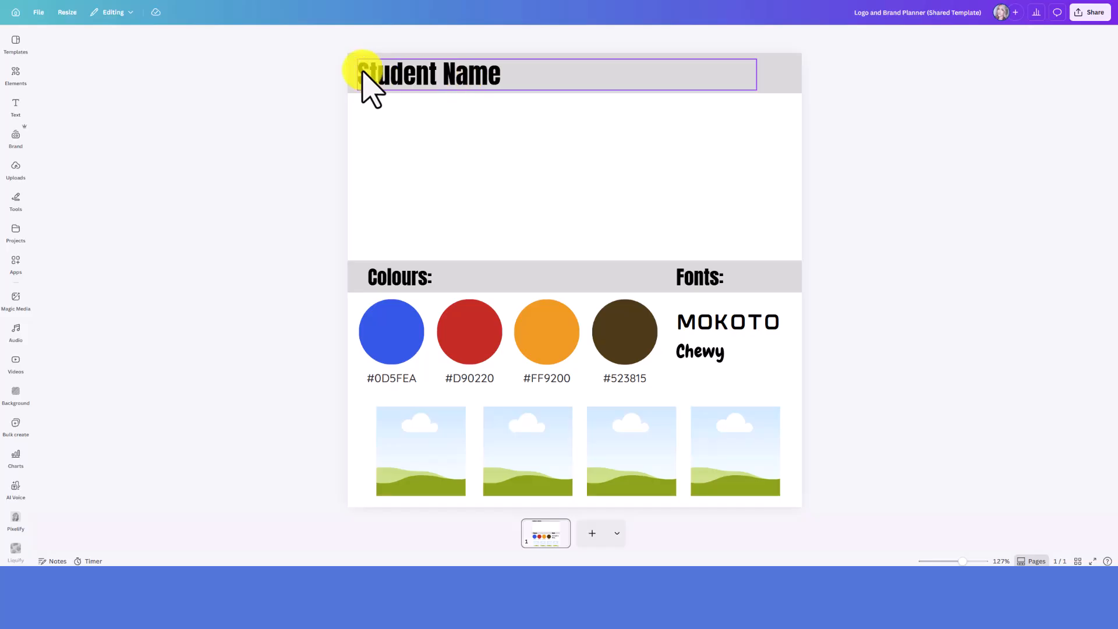
click(464, 78)
click(464, 78)
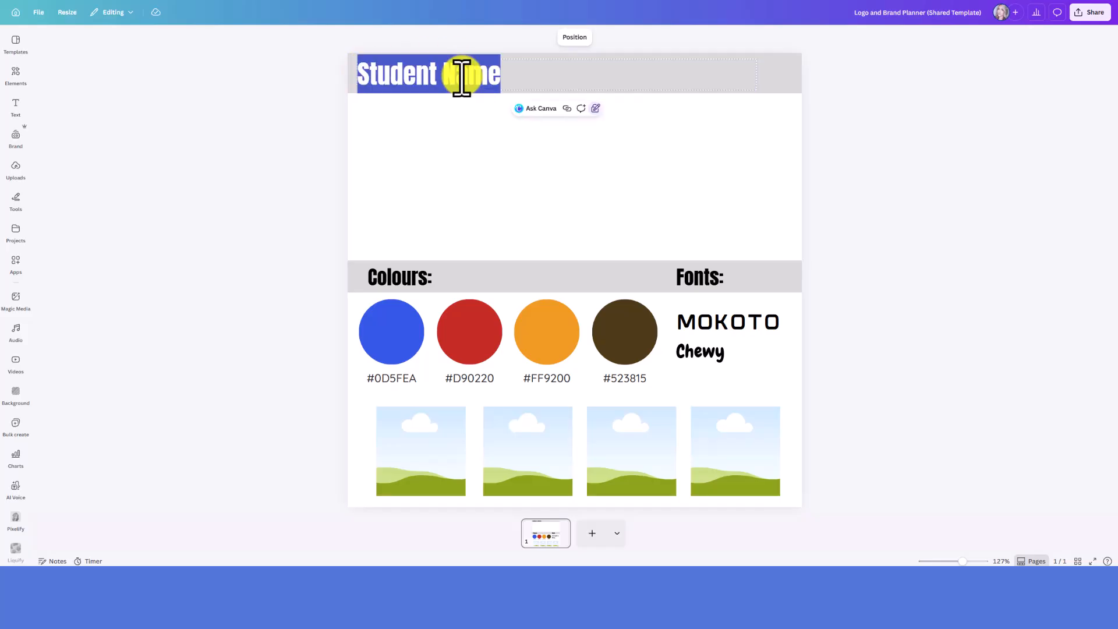
text(John Doe ()
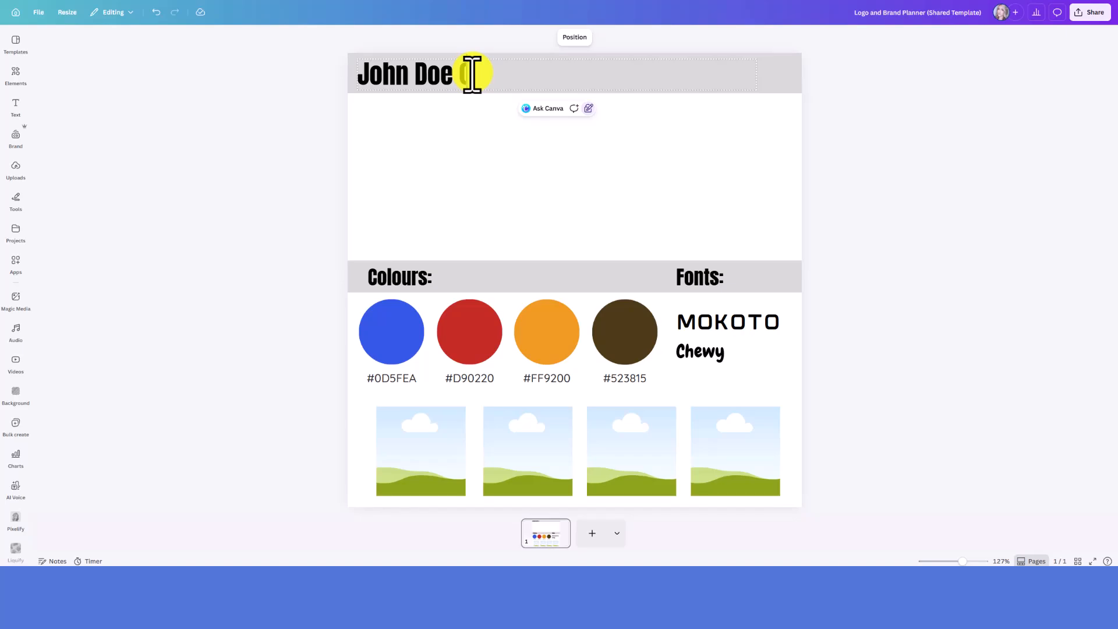
text(urf's Up Tours)
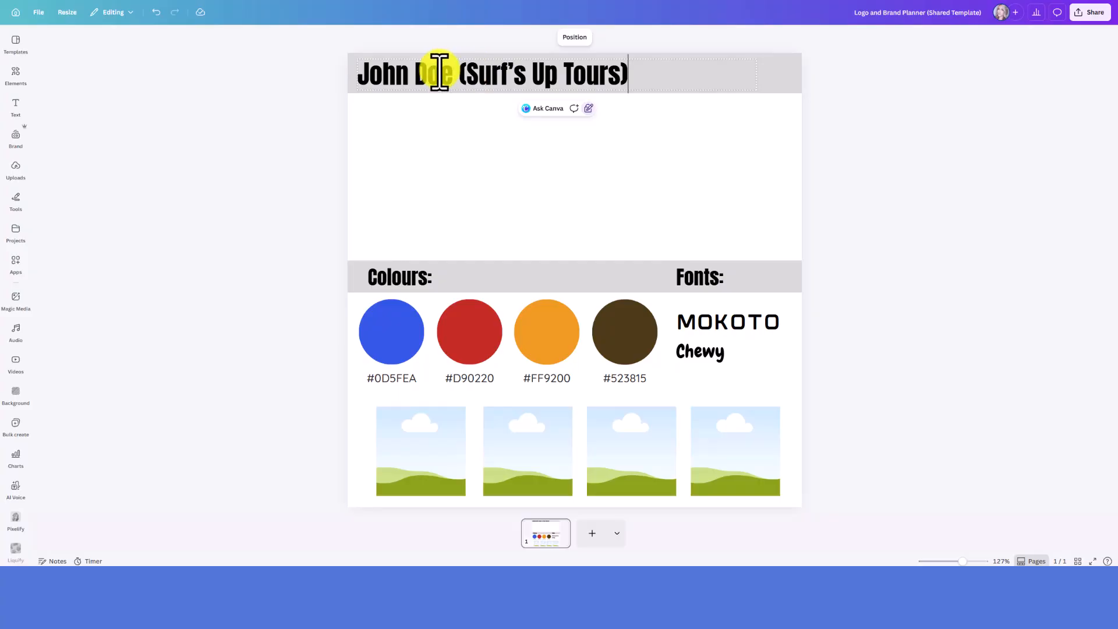
drag(460, 79, 651, 78)
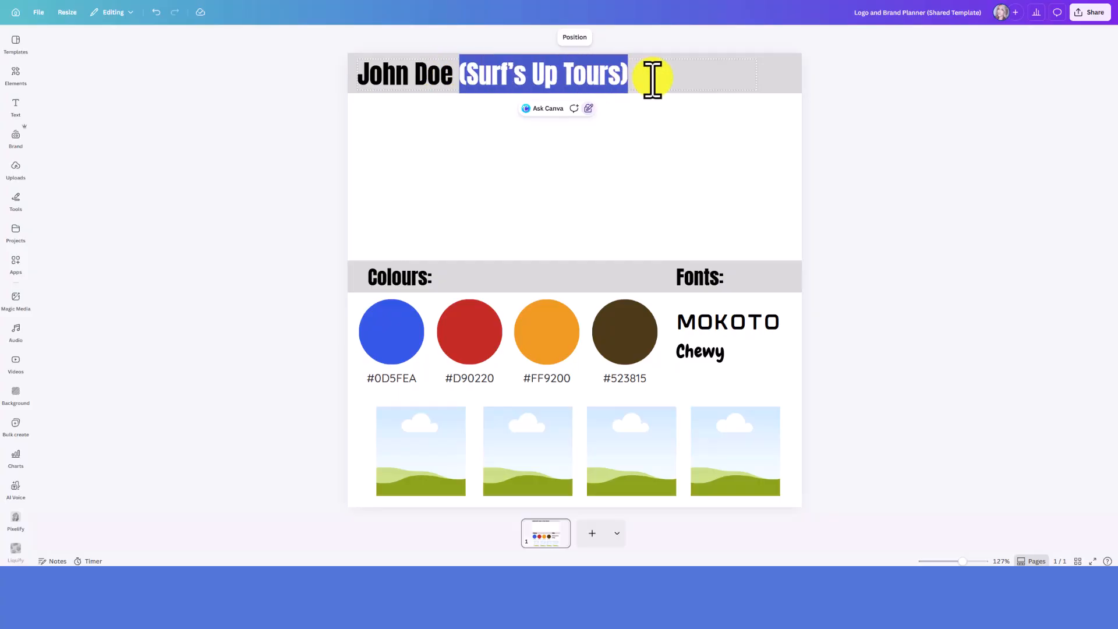
click(634, 77)
click(630, 140)
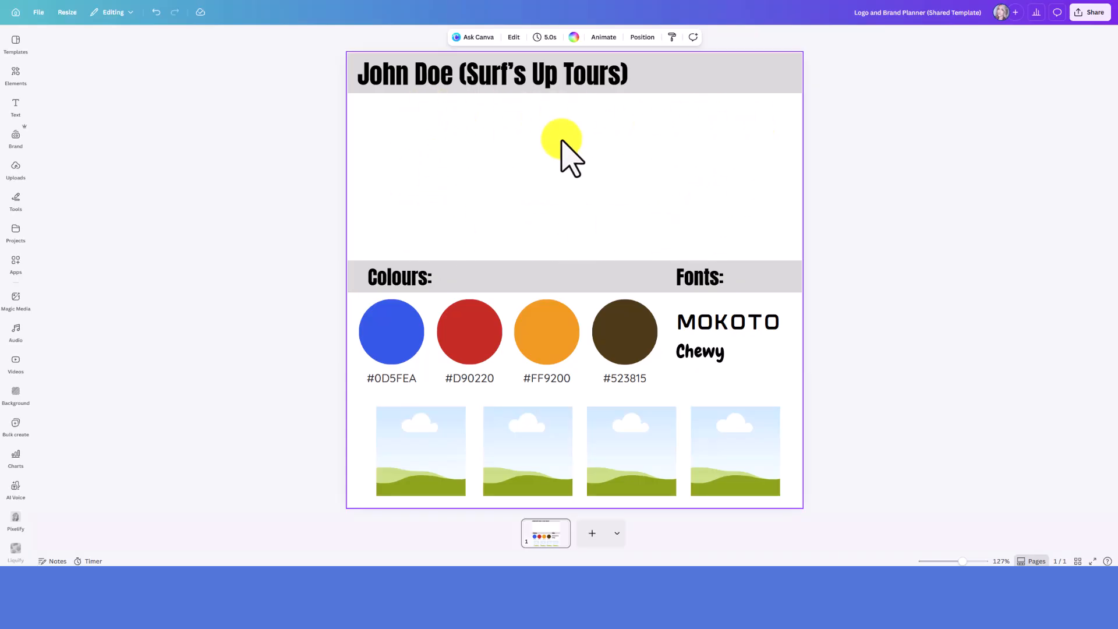
click(819, 255)
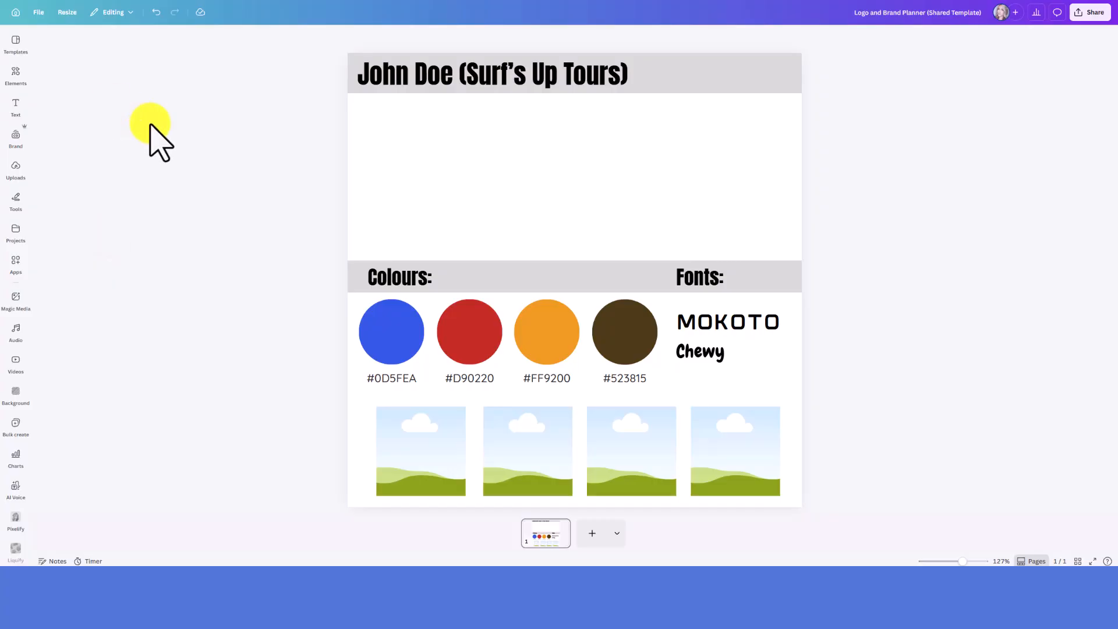
Search the photo elements for "surfing"
click(15, 75)
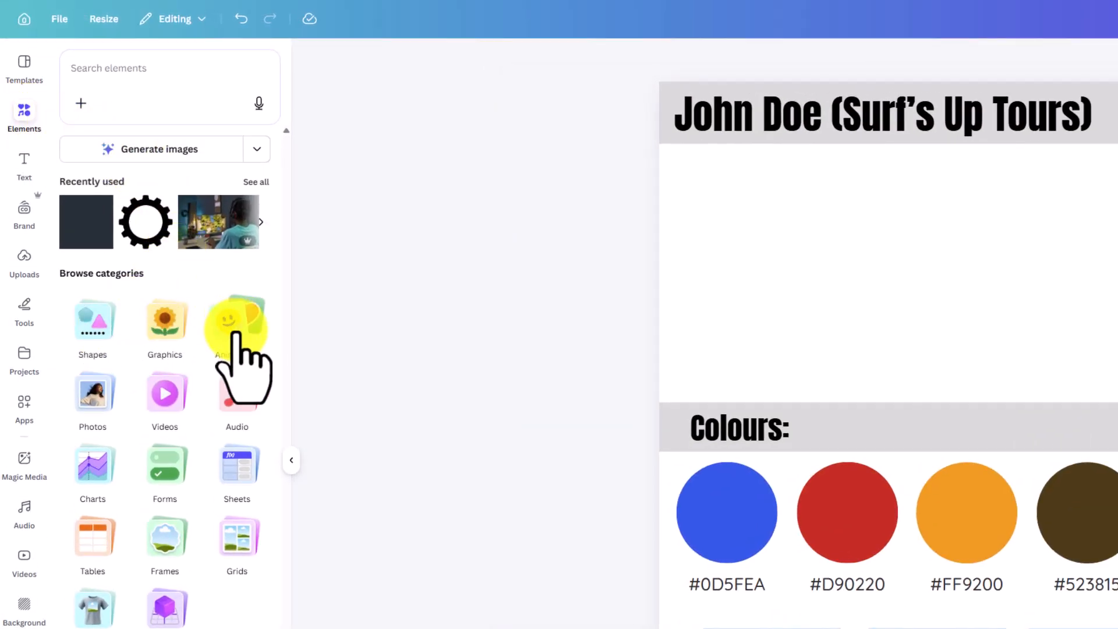
click(89, 406)
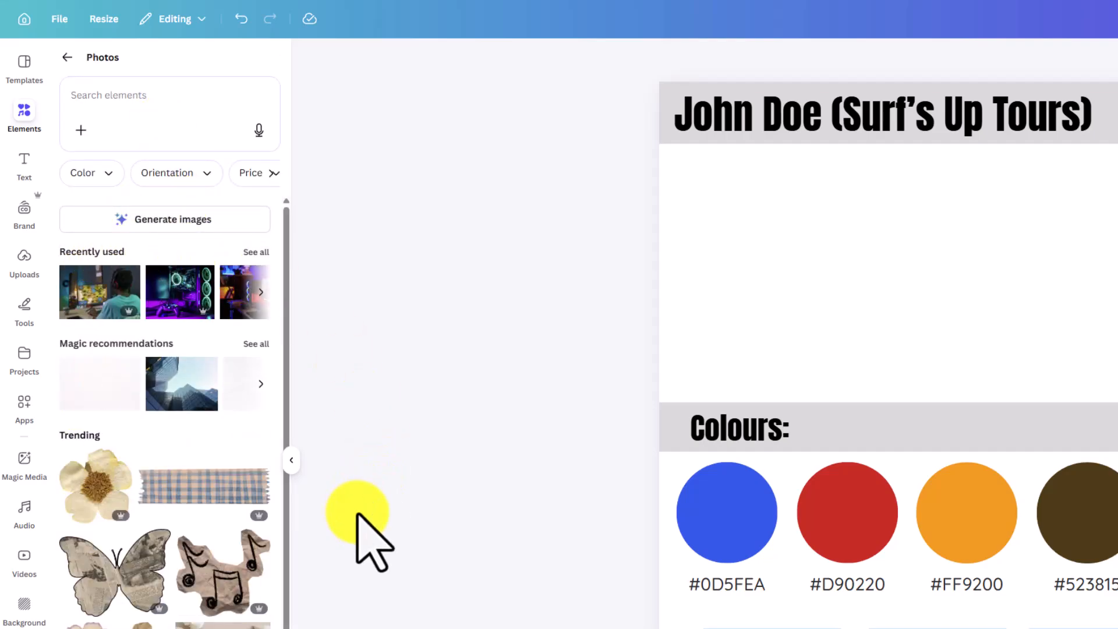
click(135, 100)
text(su)
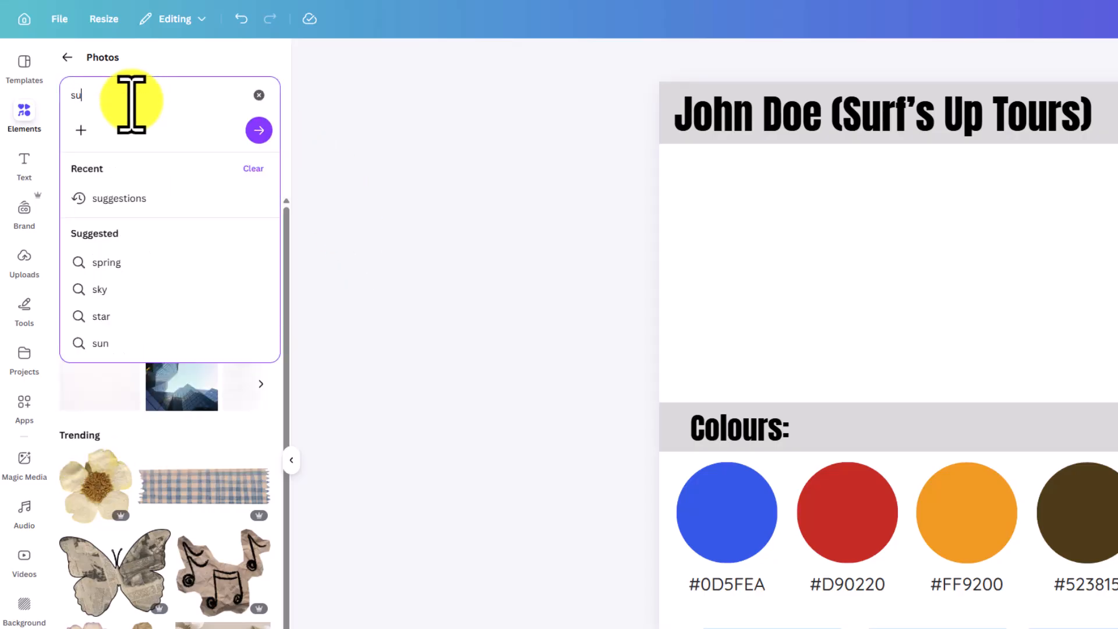
text(rfing)
key(Return)
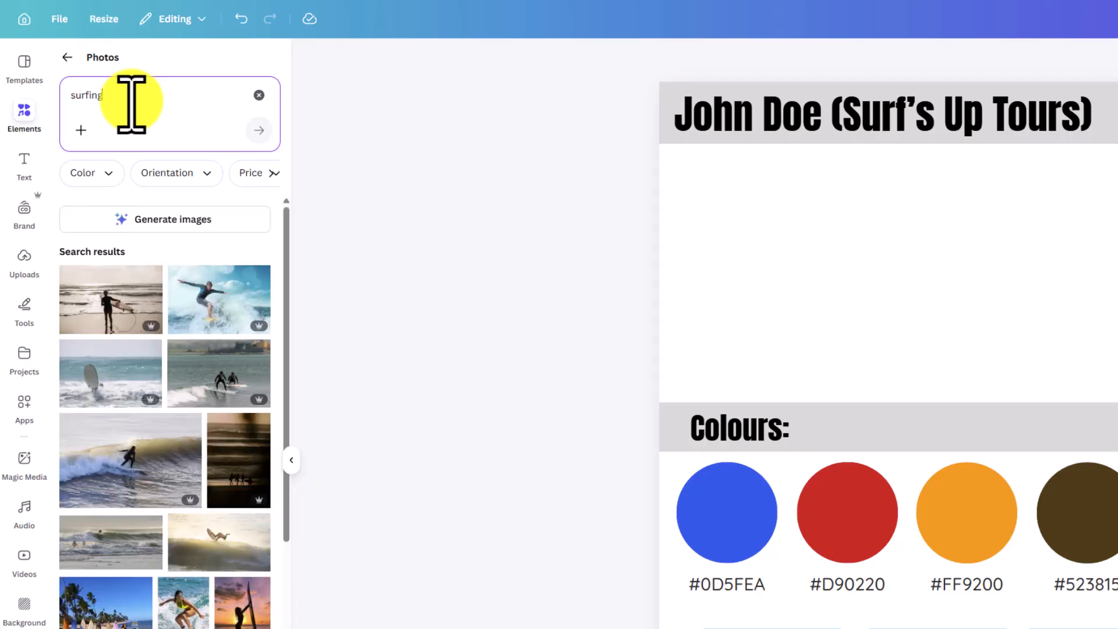
Fill the first image frame with the photo of a surfboard standing on a beach
scroll(220, 456, down, 5)
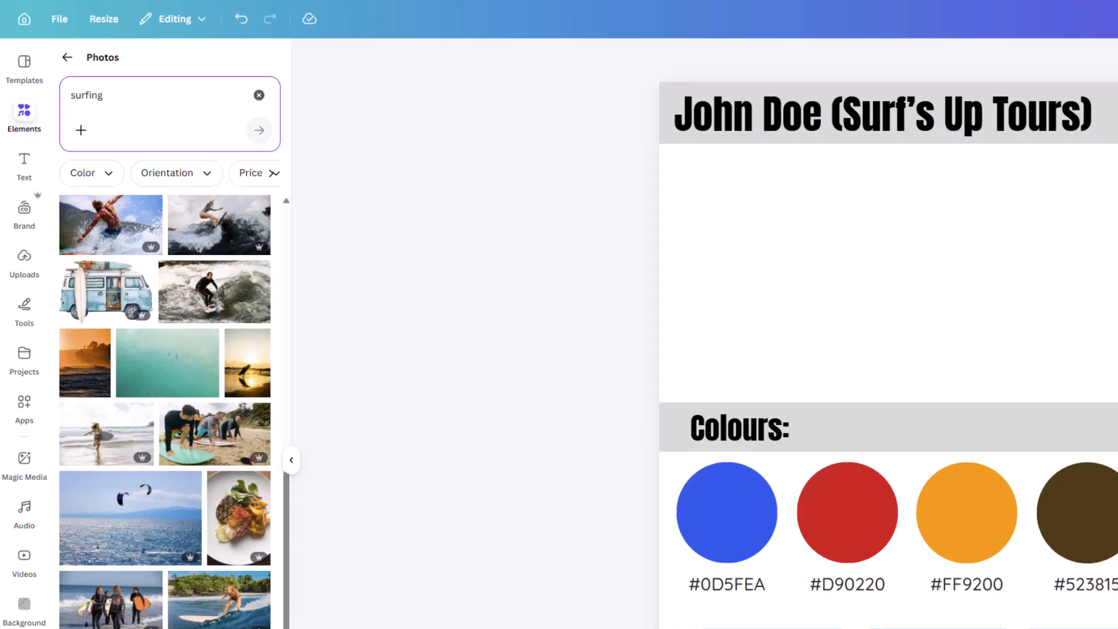
scroll(165, 412, down, 5)
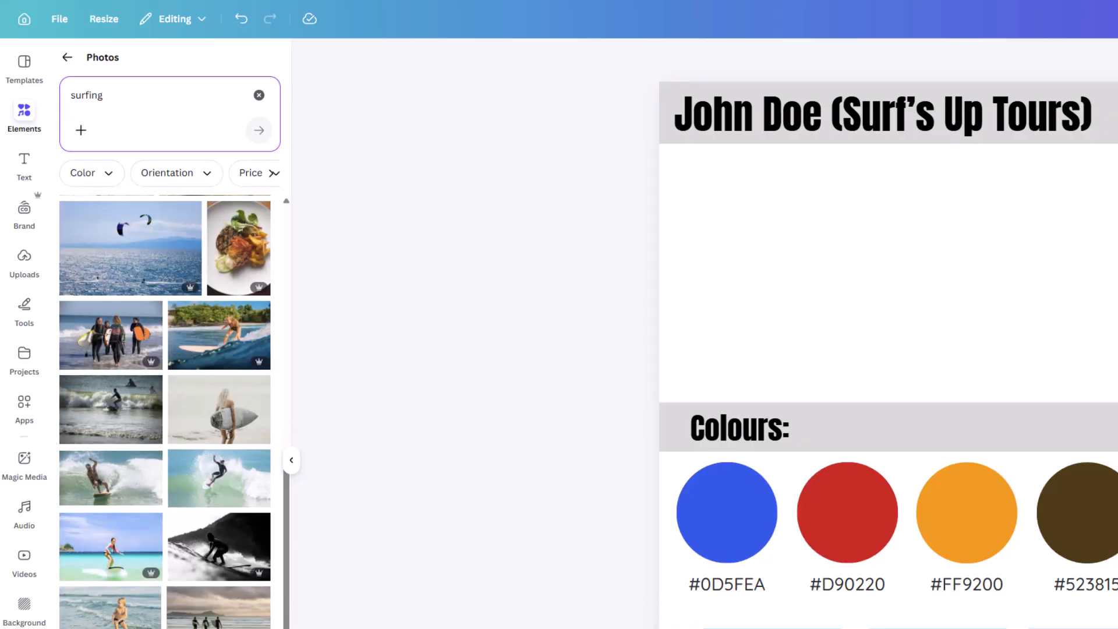
scroll(246, 530, down, 5)
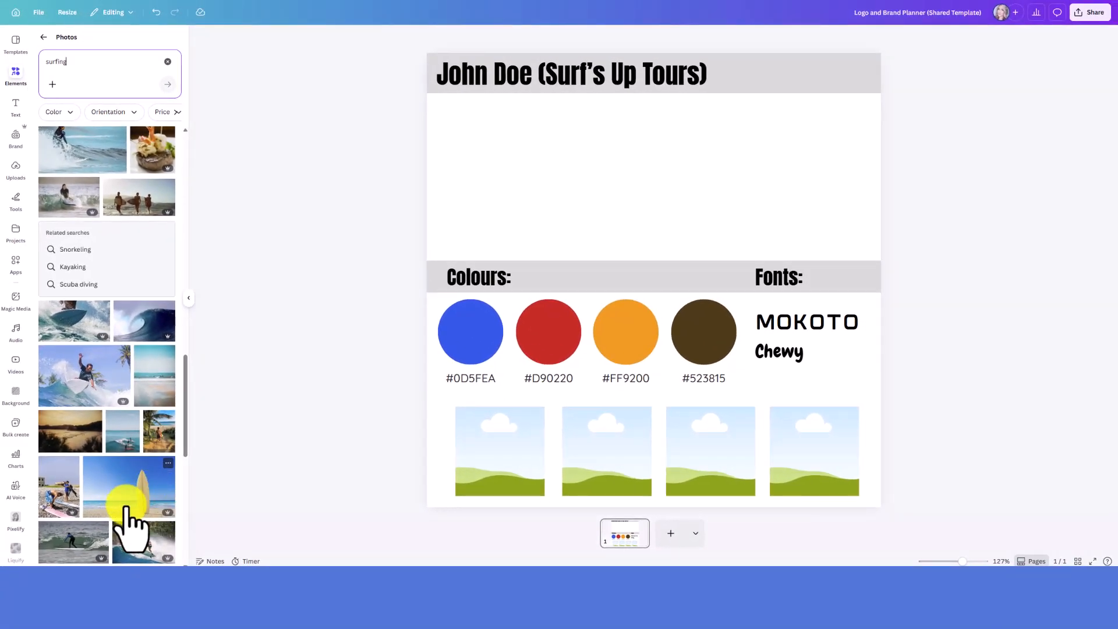
drag(140, 512, 496, 467)
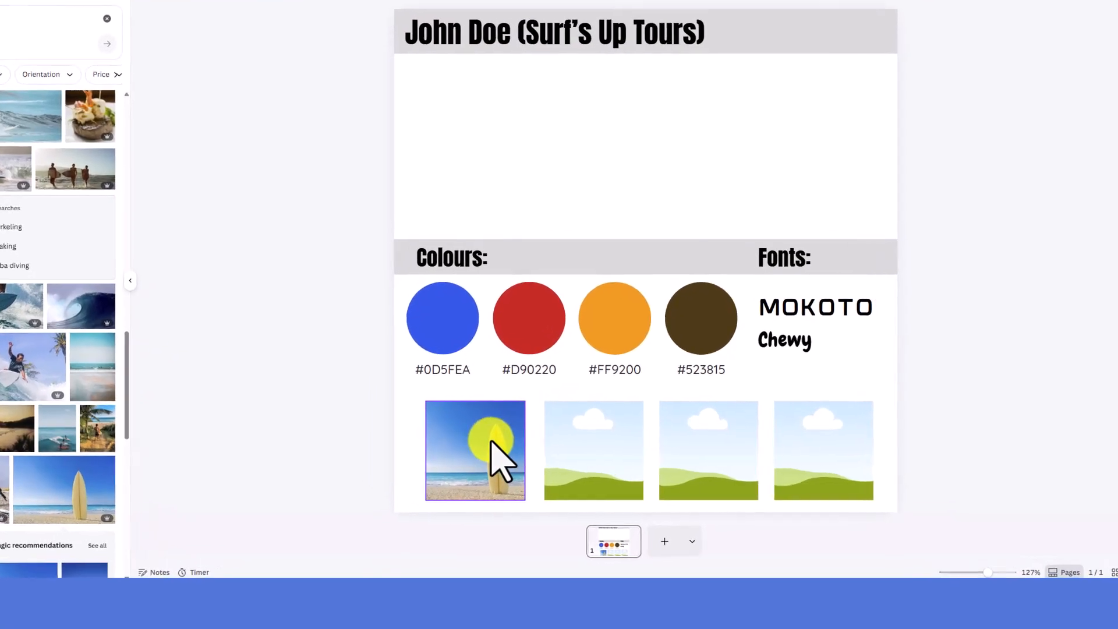
Enlarge and reposition the surfboard photo inside its frame so the whole frame is filled around the board, and apply the crop
double_click(424, 438)
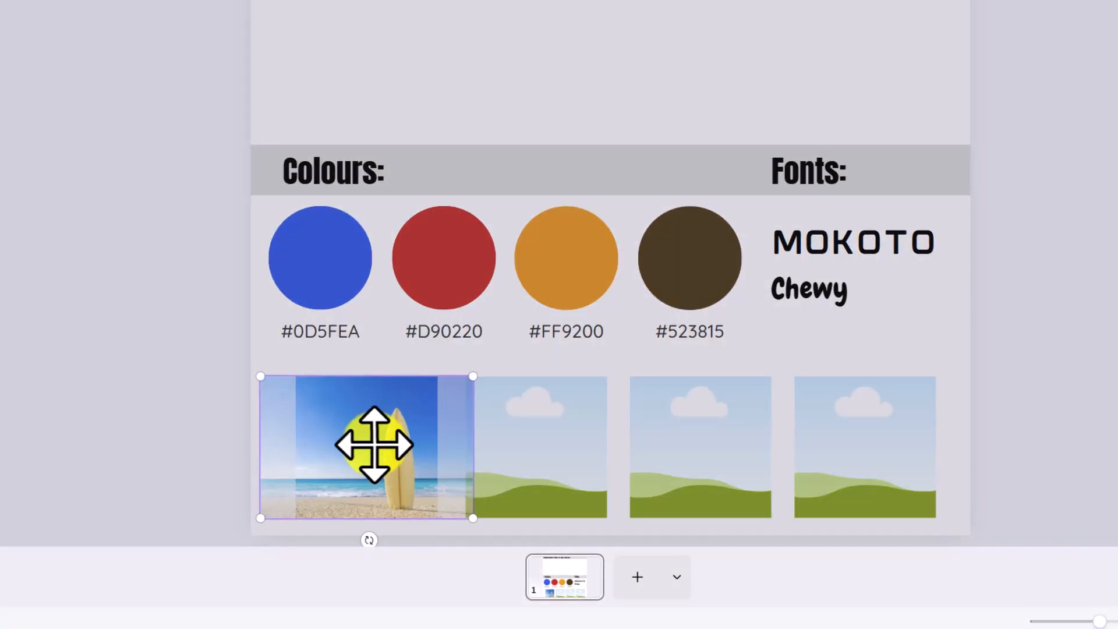
drag(375, 444, 311, 470)
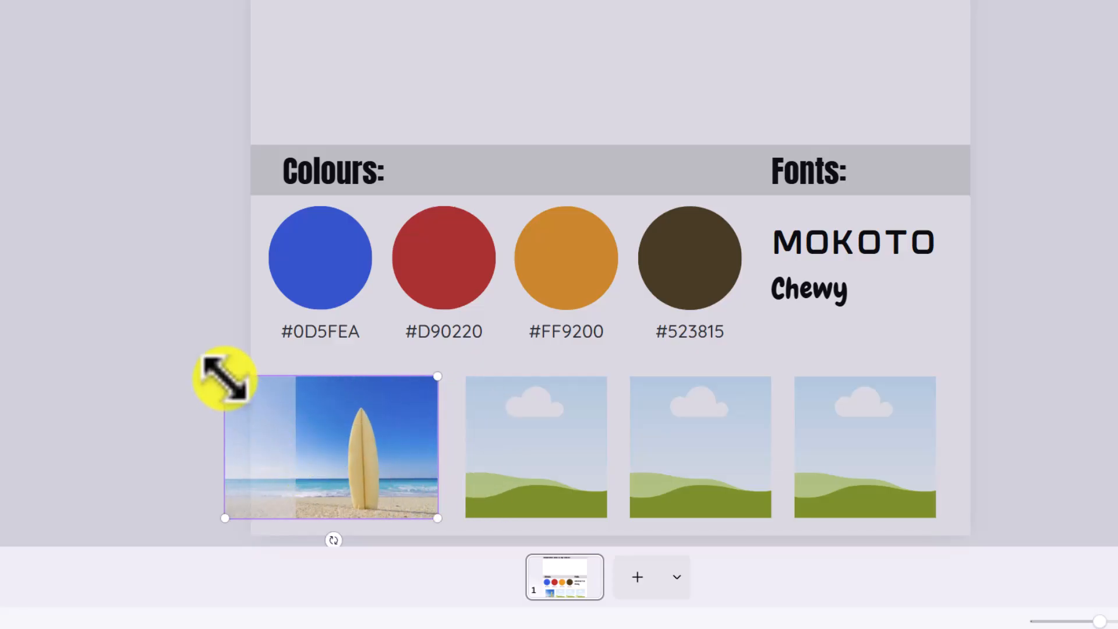
drag(225, 377, 122, 352)
mouse_move(357, 432)
mouse_down()
mouse_move(428, 432)
mouse_move(366, 436)
mouse_up()
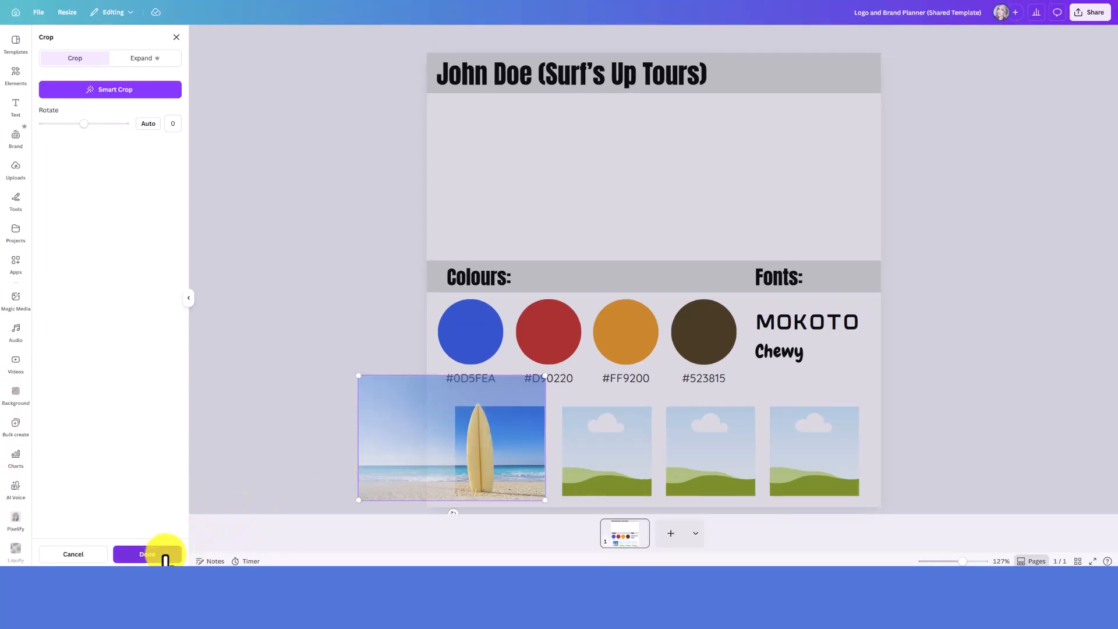
click(165, 558)
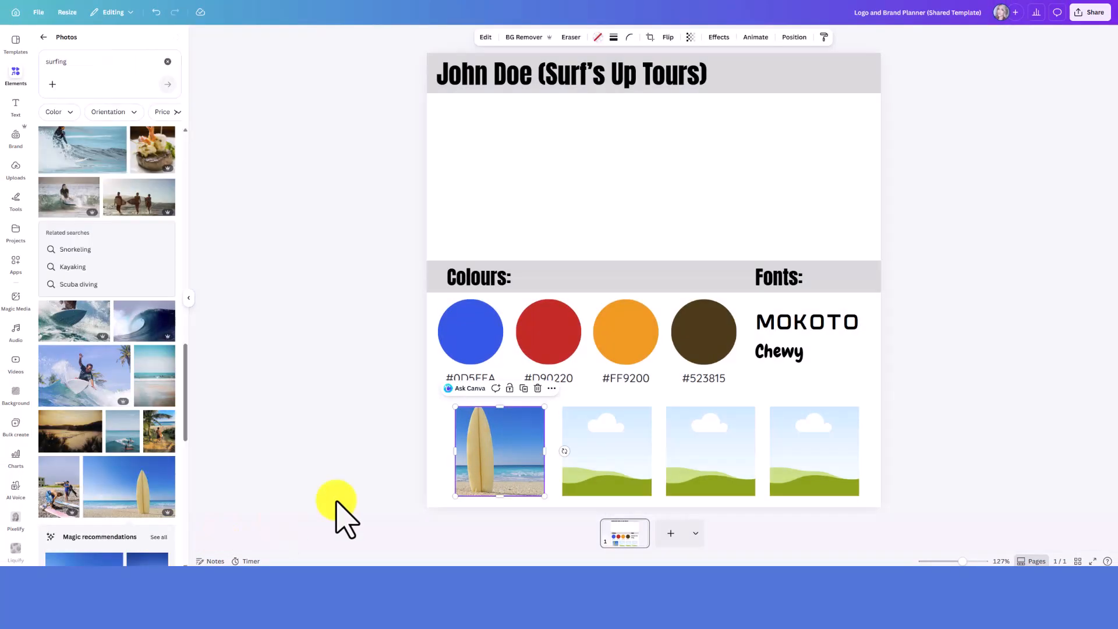
click(557, 425)
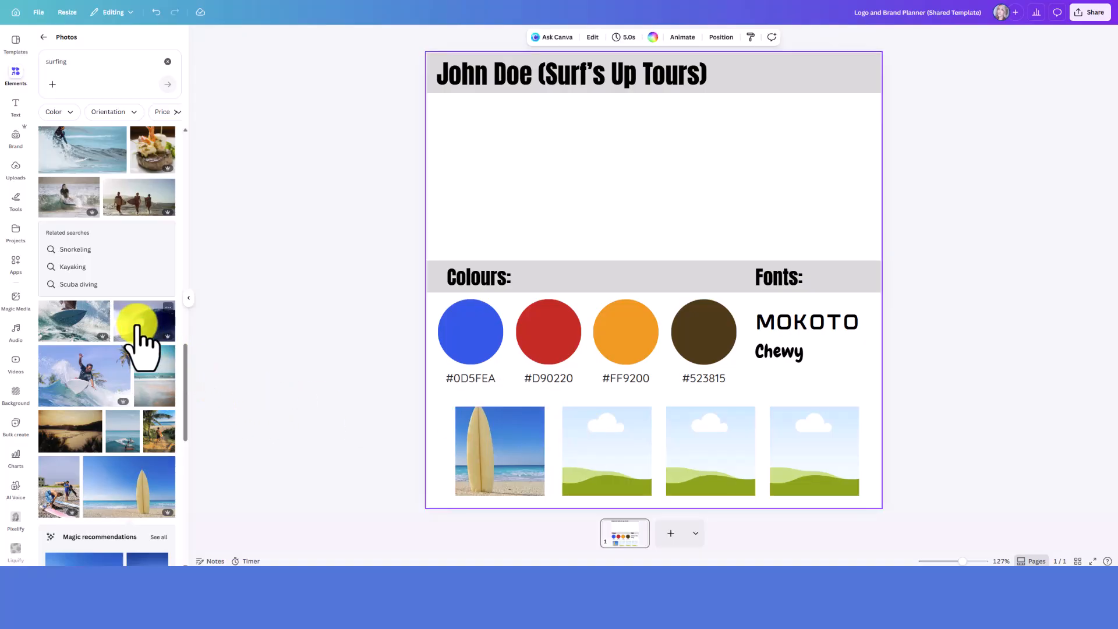
Fill the second image frame with the curling wave photo and adjust its size and position within the crop
drag(140, 321, 604, 445)
double_click(593, 447)
drag(682, 408, 703, 398)
drag(633, 436, 629, 437)
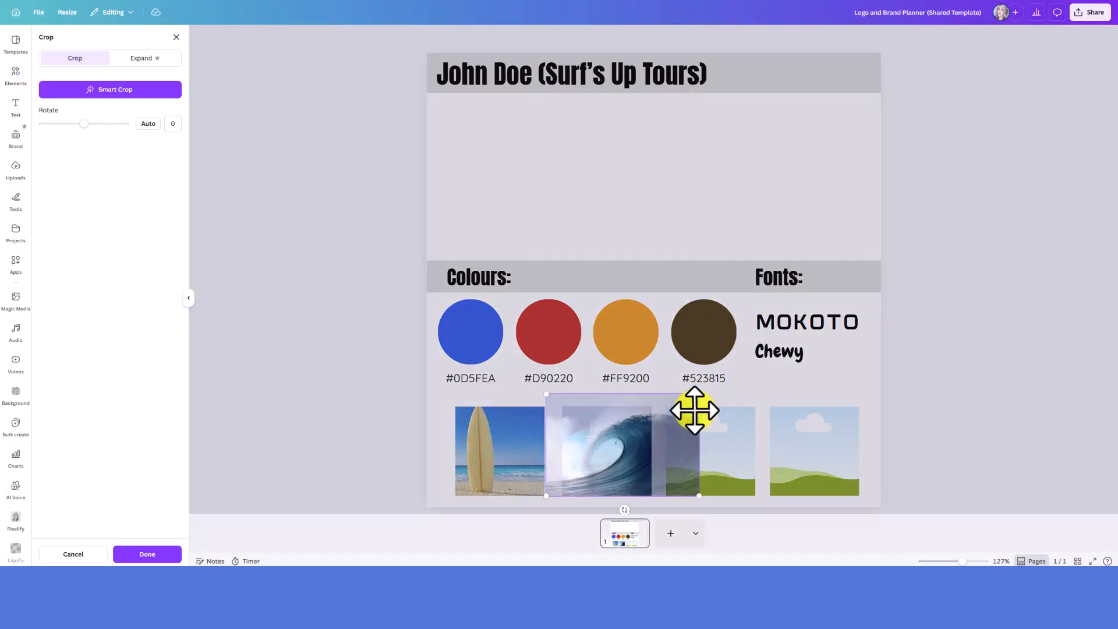
drag(703, 392, 615, 432)
click(946, 446)
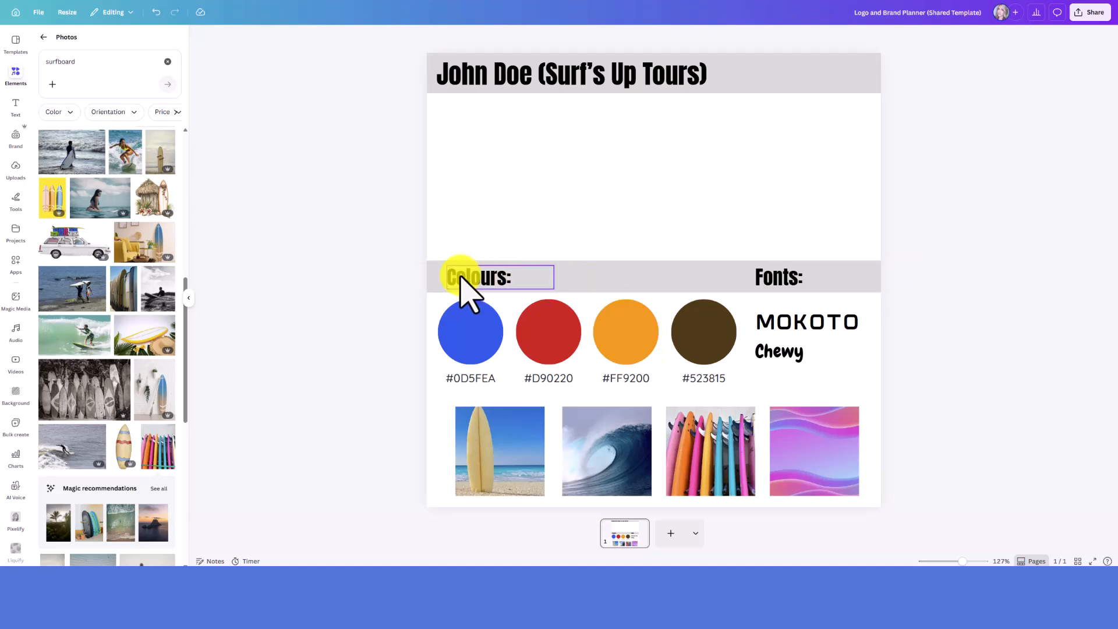
Open the custom colour settings of the blue circle under Colours and highlight its hex code
click(479, 341)
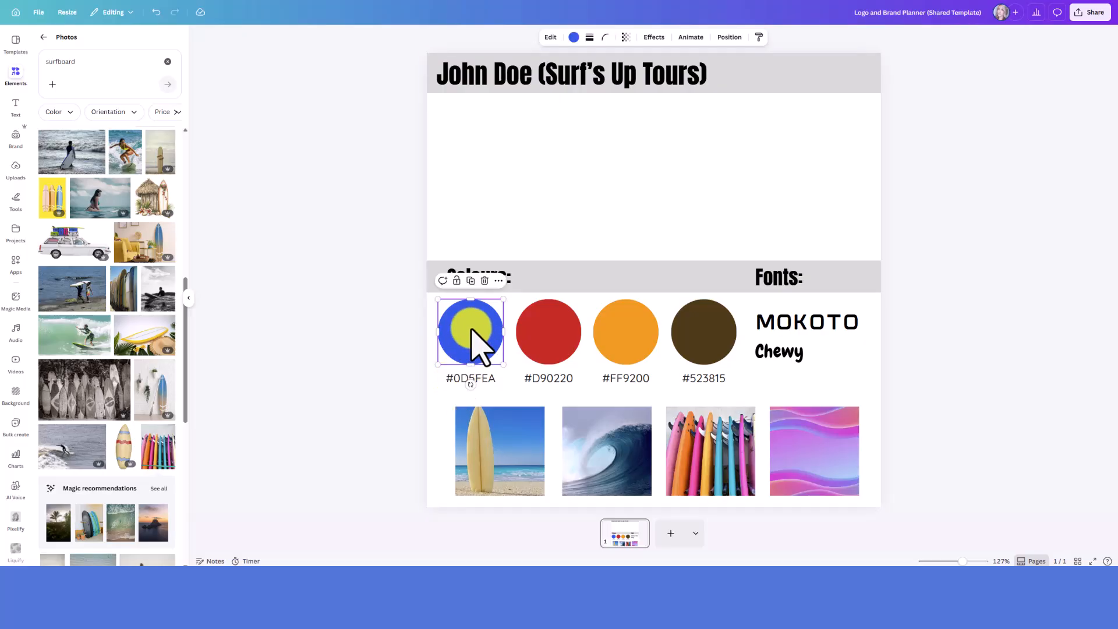
click(562, 330)
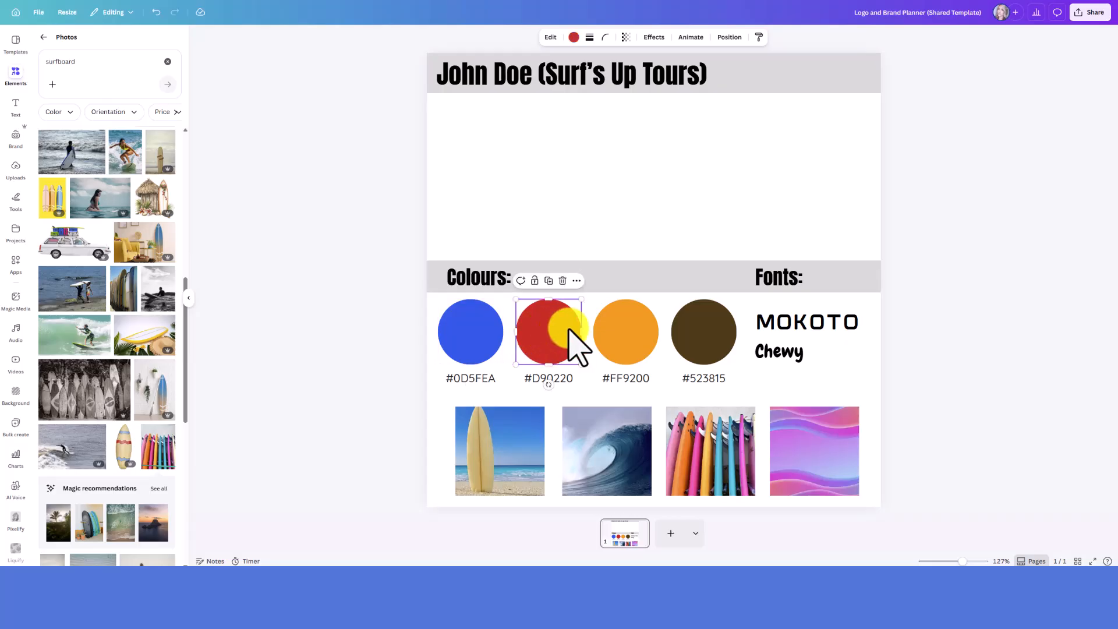
click(632, 335)
click(491, 338)
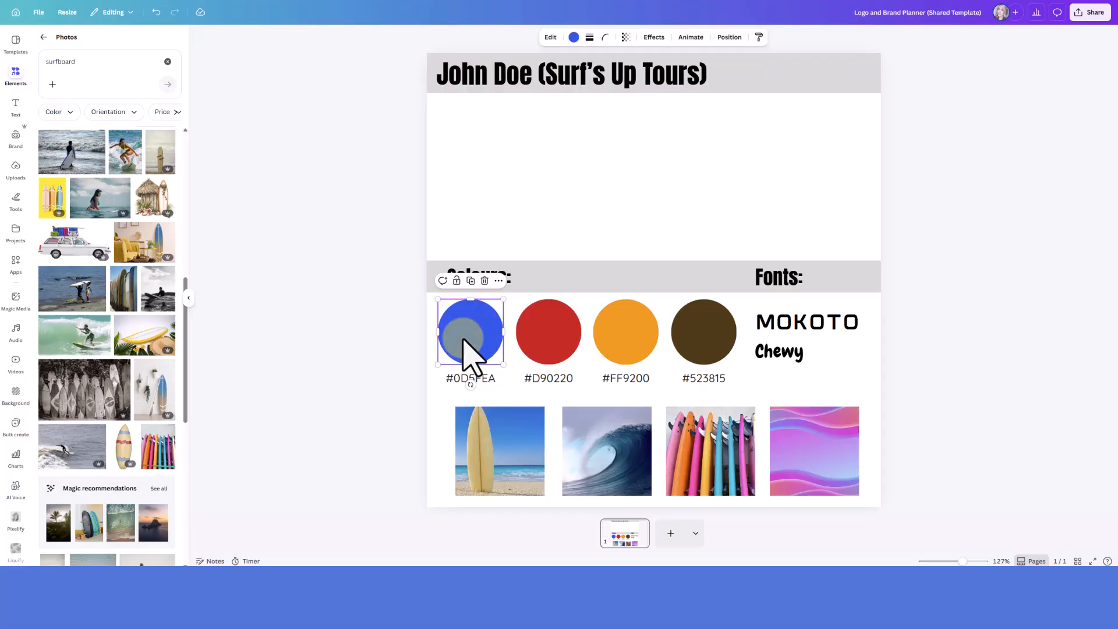
click(574, 37)
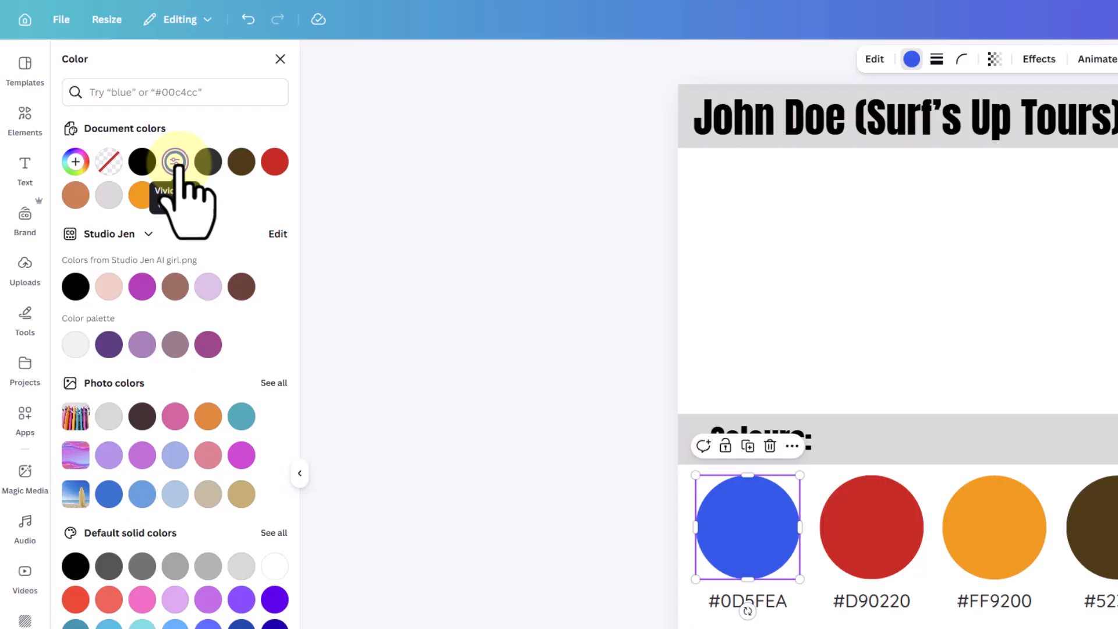
click(177, 165)
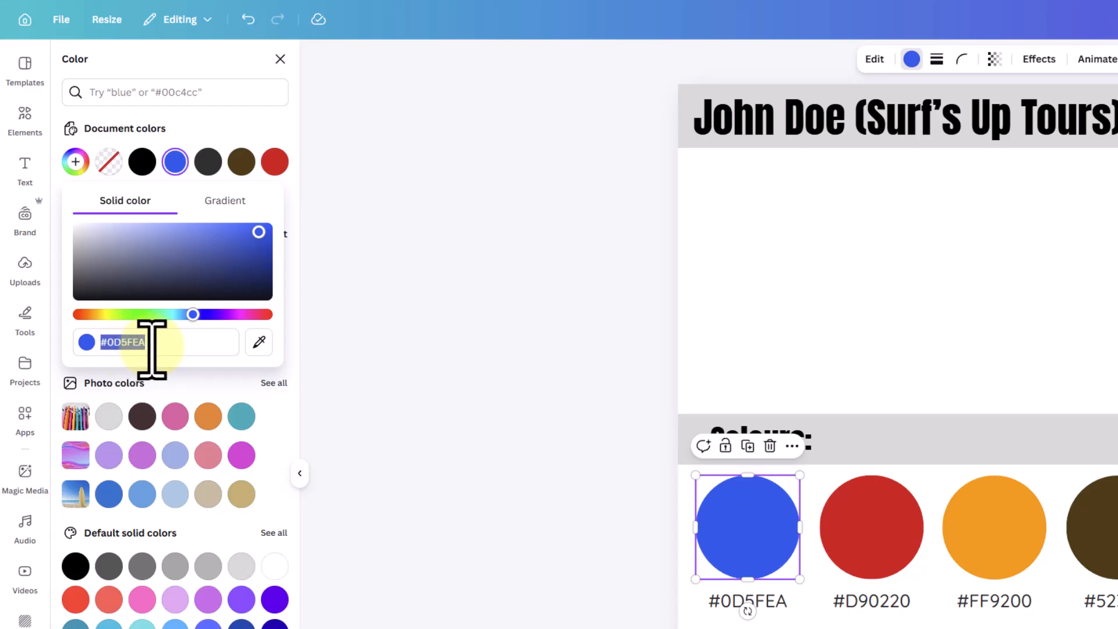
double_click(129, 349)
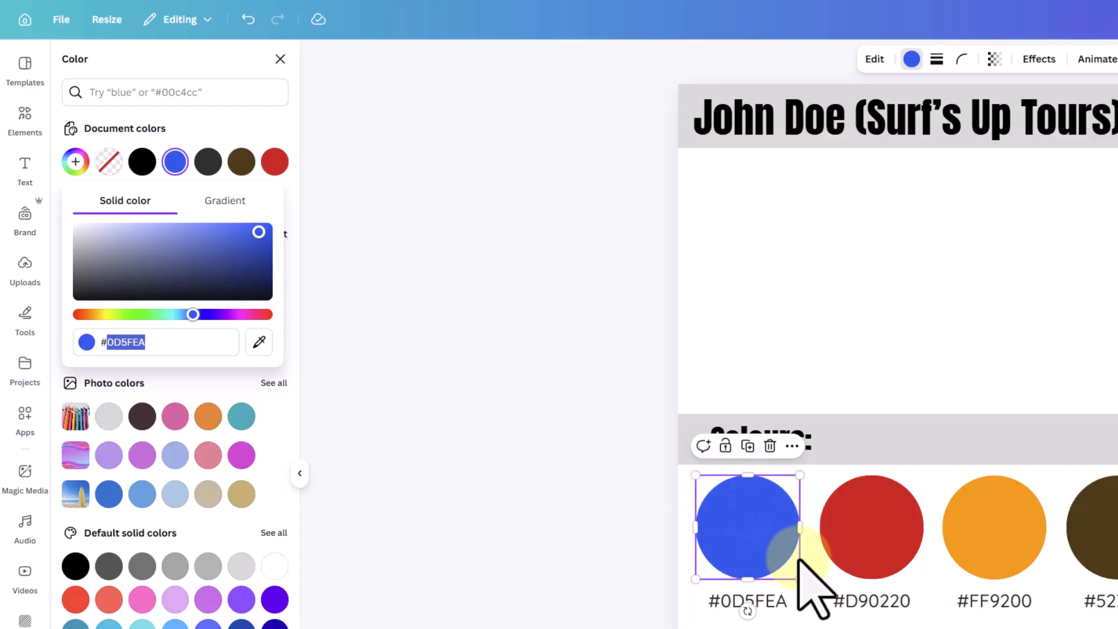
Try different custom shades and hues on the first colour circle, ending with purple #705099
mouse_move(198, 247)
mouse_down()
mouse_move(200, 237)
mouse_move(142, 277)
mouse_move(186, 252)
mouse_move(123, 243)
mouse_move(145, 279)
mouse_move(219, 249)
mouse_up()
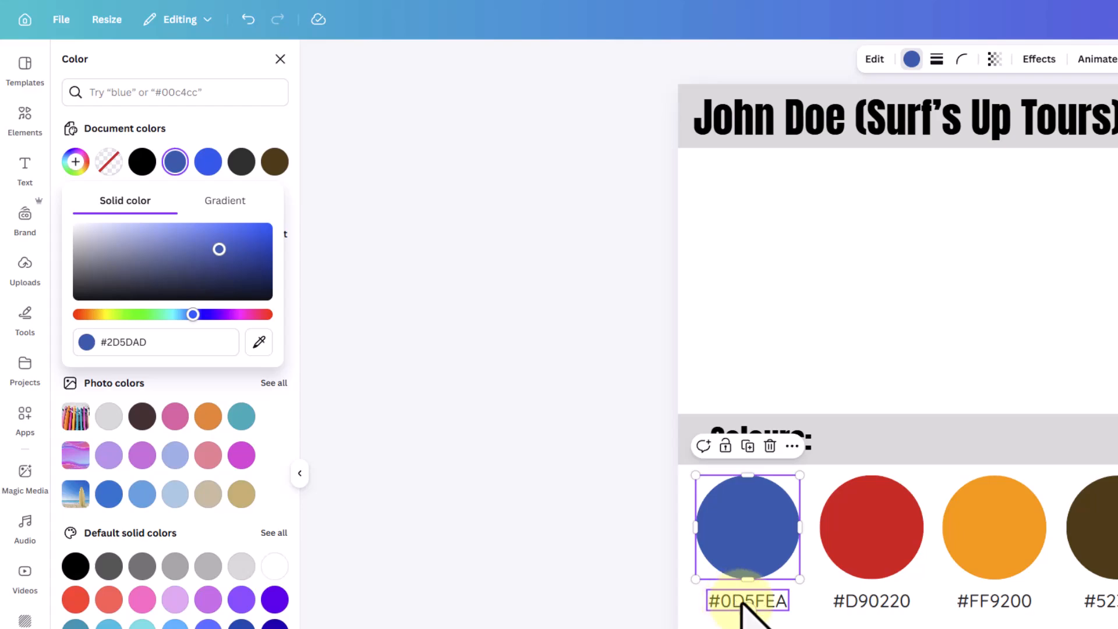
mouse_move(219, 250)
mouse_down()
mouse_move(142, 234)
mouse_move(89, 260)
mouse_move(175, 242)
mouse_move(149, 244)
mouse_move(256, 284)
mouse_move(218, 247)
mouse_move(157, 237)
mouse_move(200, 255)
mouse_up()
click(237, 315)
drag(133, 315, 219, 314)
drag(235, 258, 168, 254)
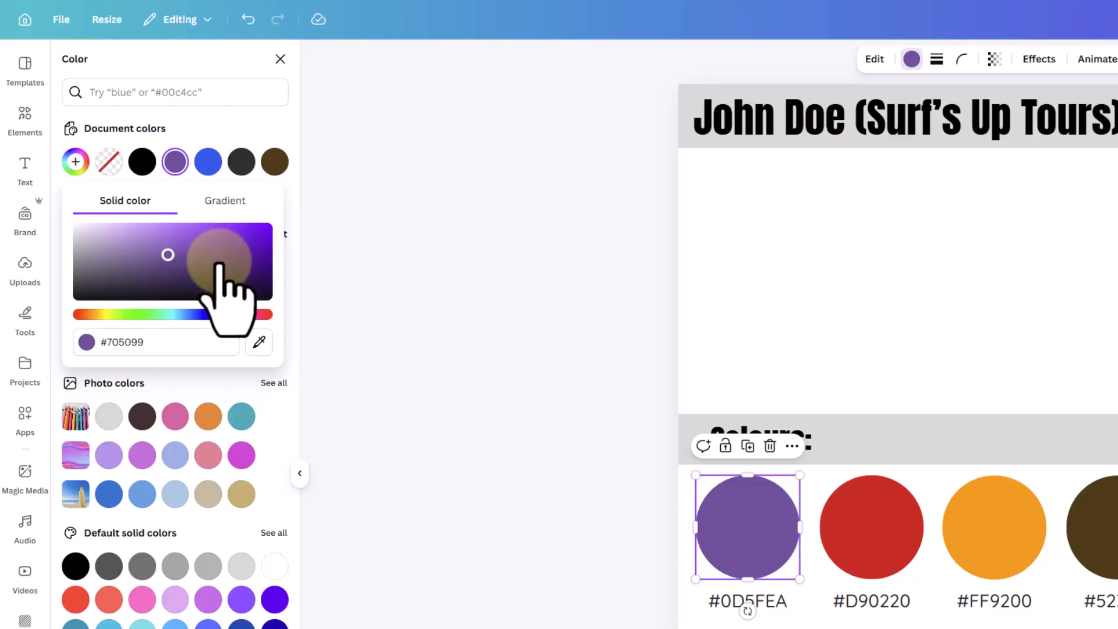
Recolour the first circle with the blue #3C77D3 sampled from the sky in the surfboard photo
click(260, 343)
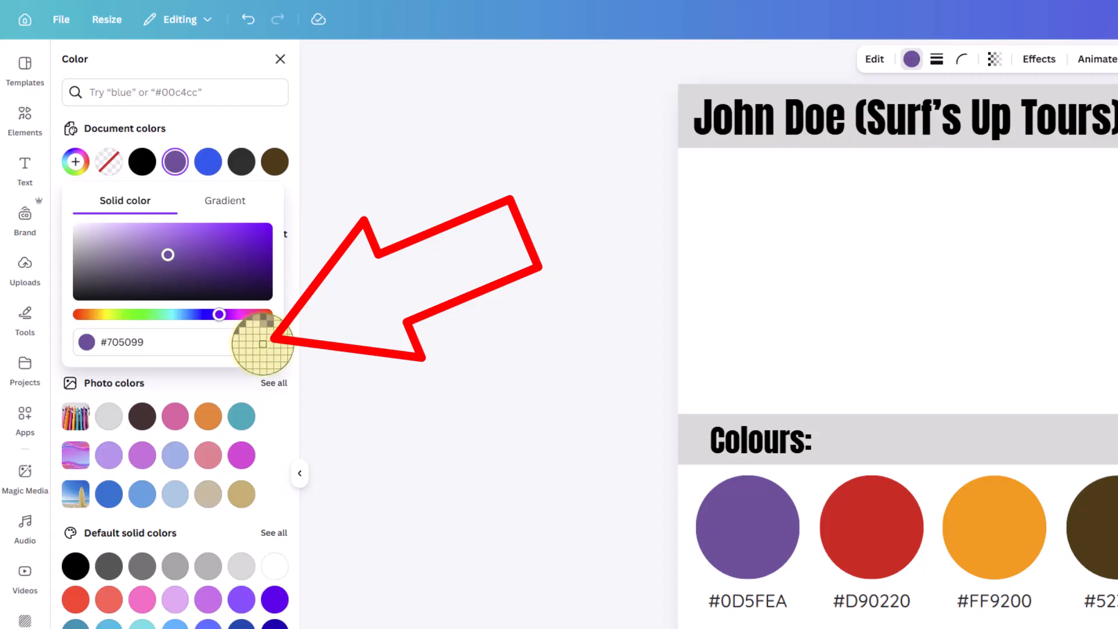
click(262, 344)
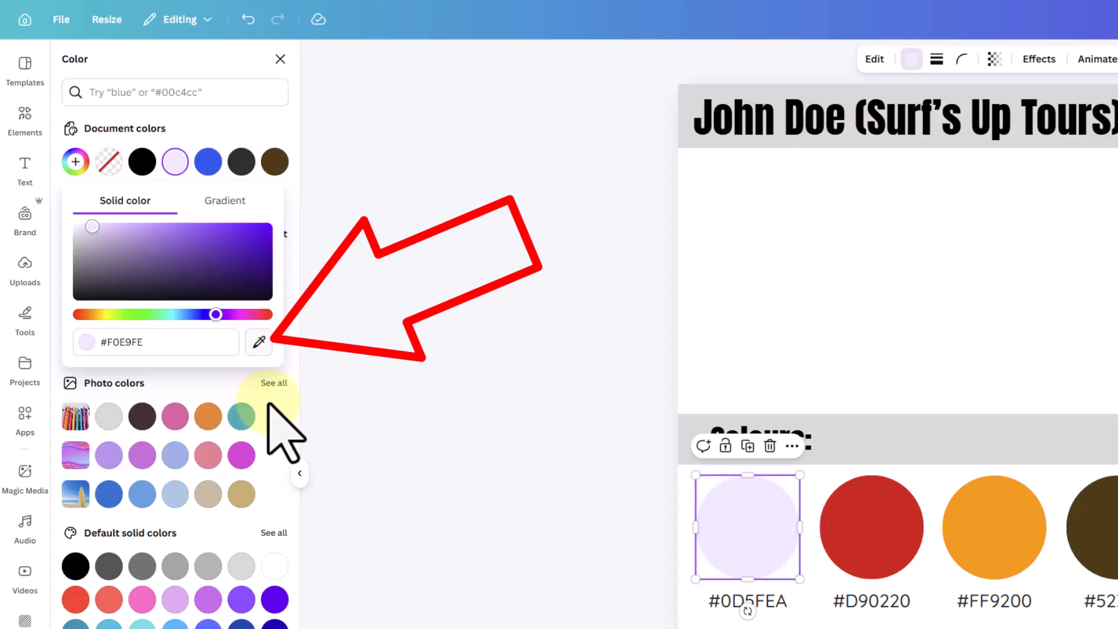
click(259, 343)
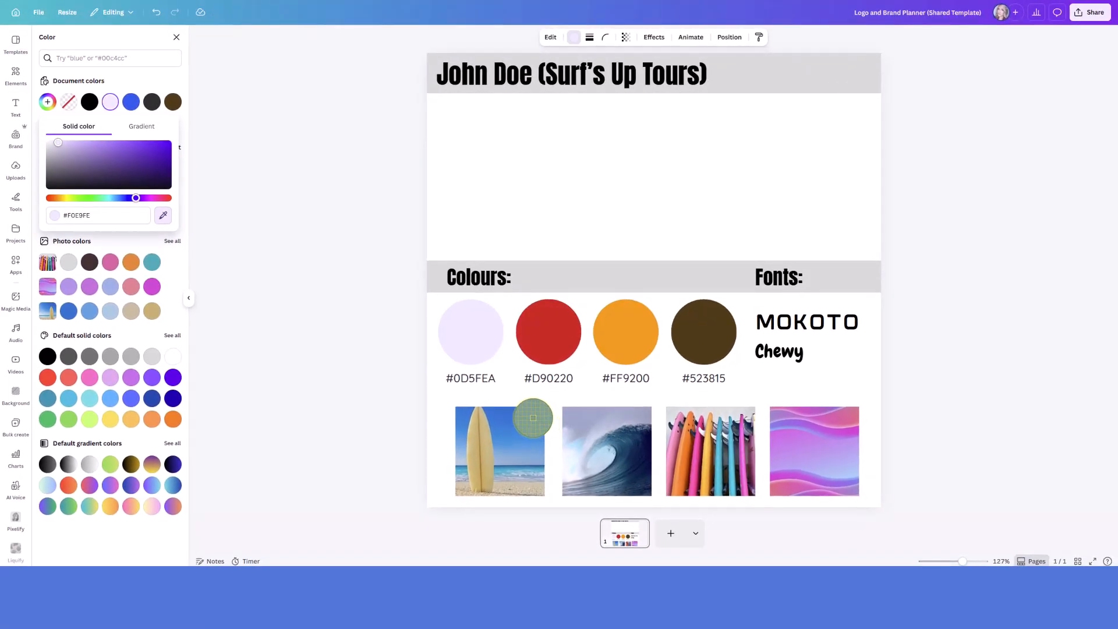
click(519, 421)
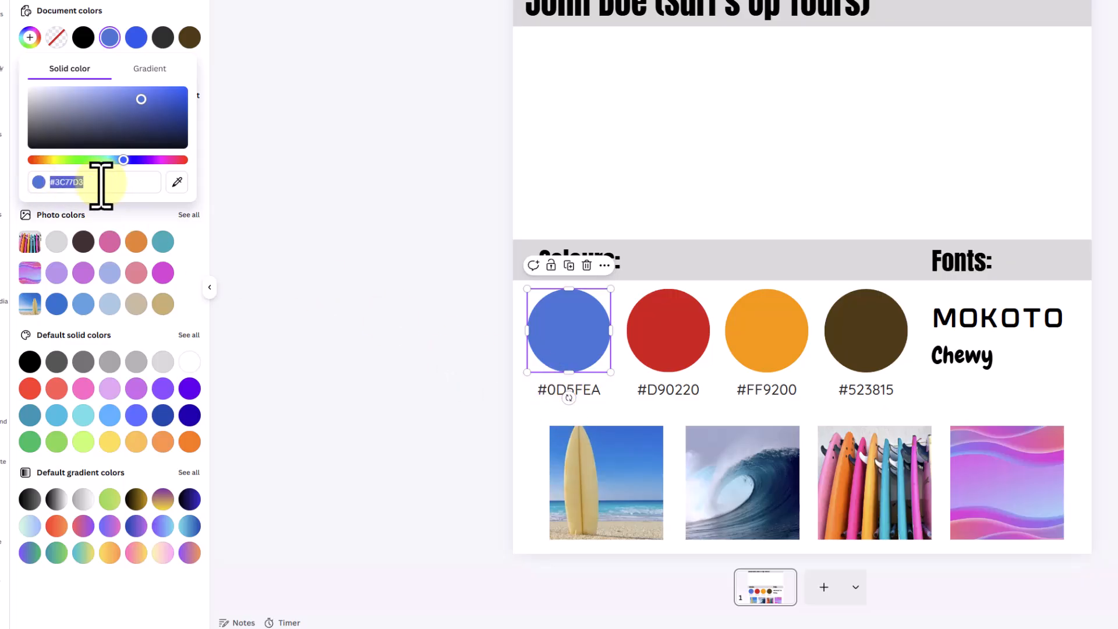
Copy the first circle's hex code #3C77D3 from its colour settings and paste it over the label below the circle
drag(96, 185, 56, 185)
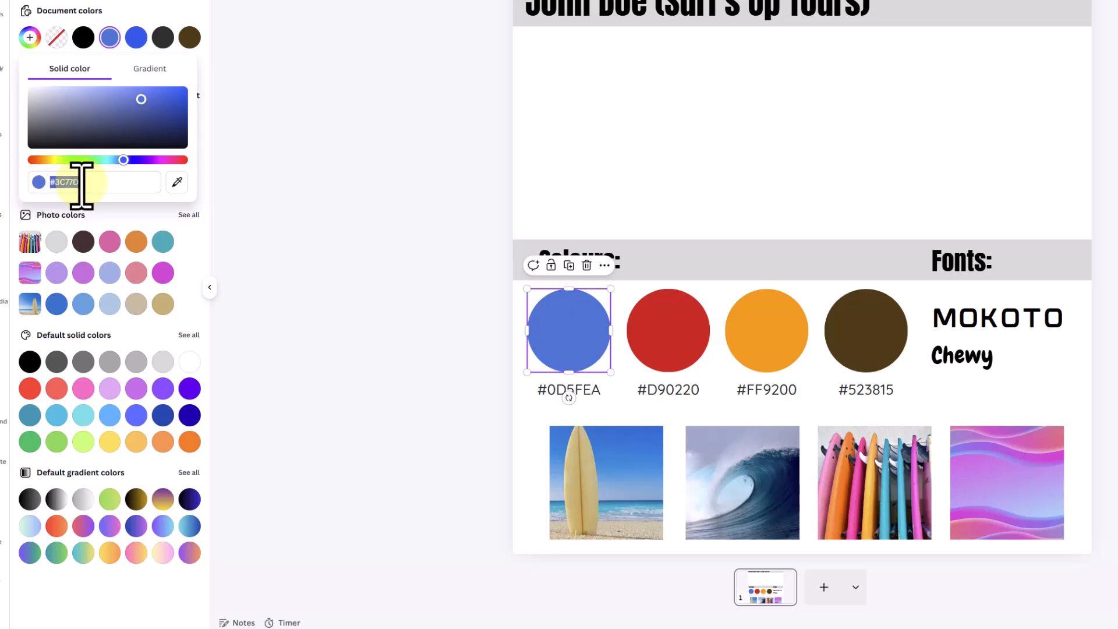
right_click(75, 183)
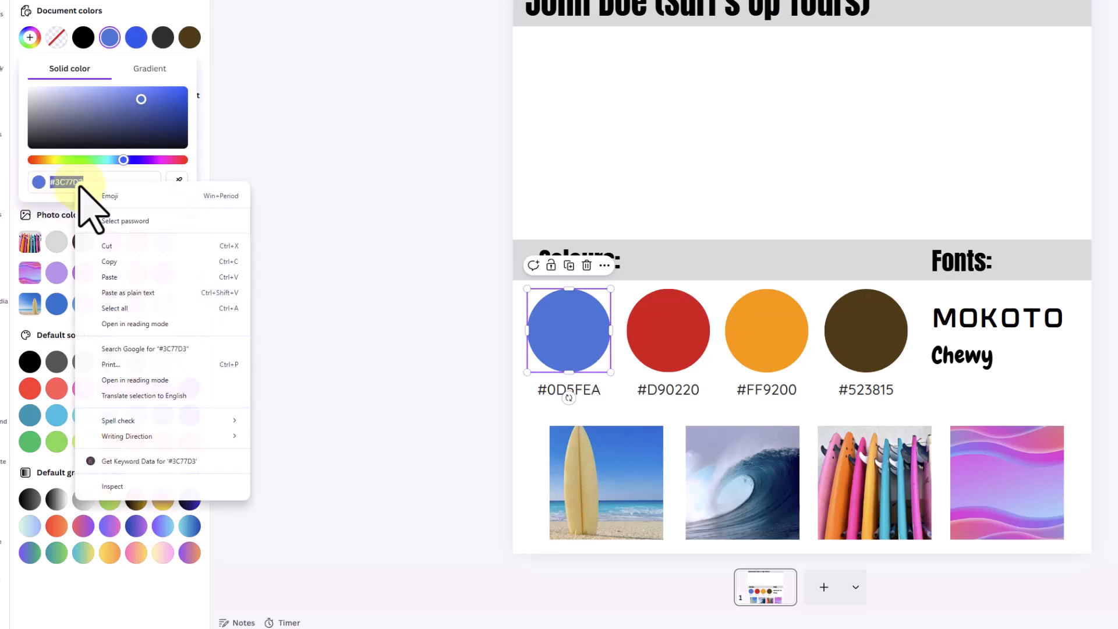
click(138, 262)
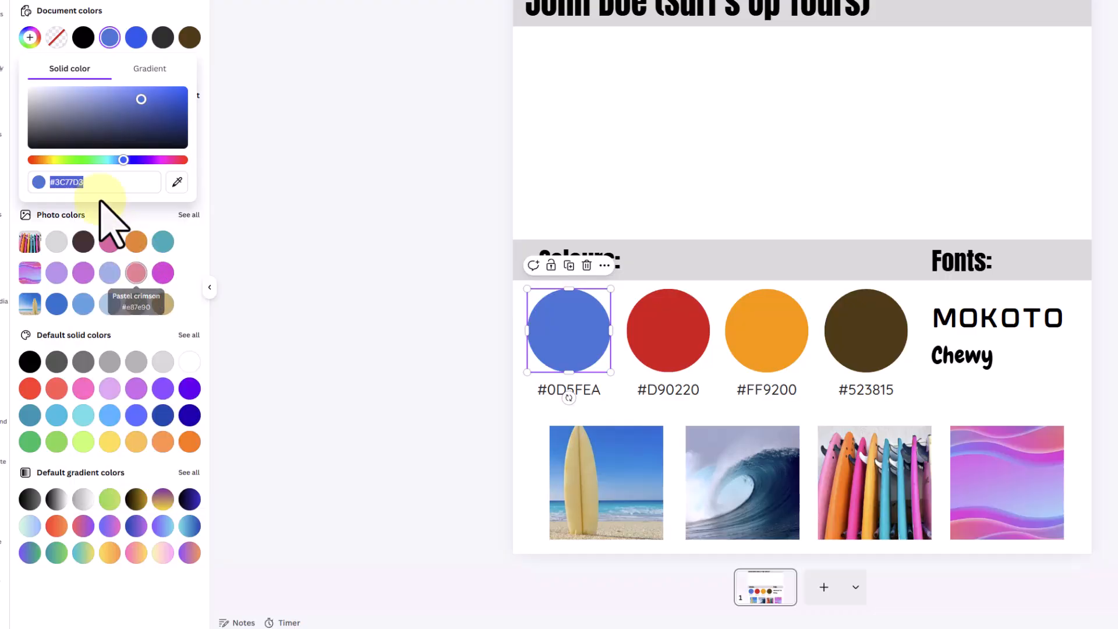
click(570, 389)
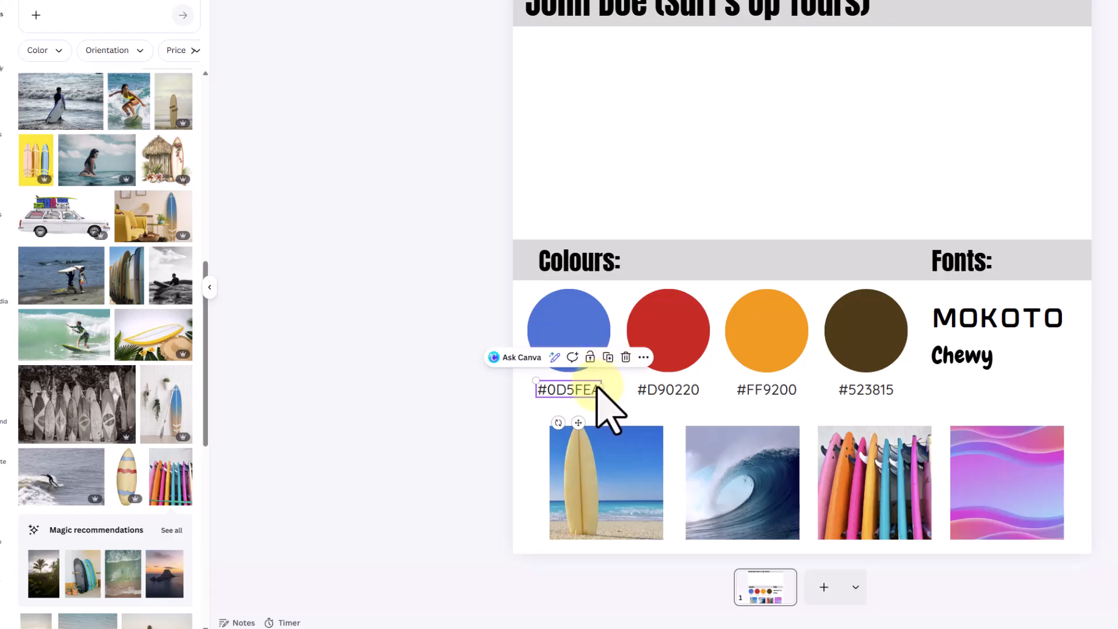
double_click(576, 393)
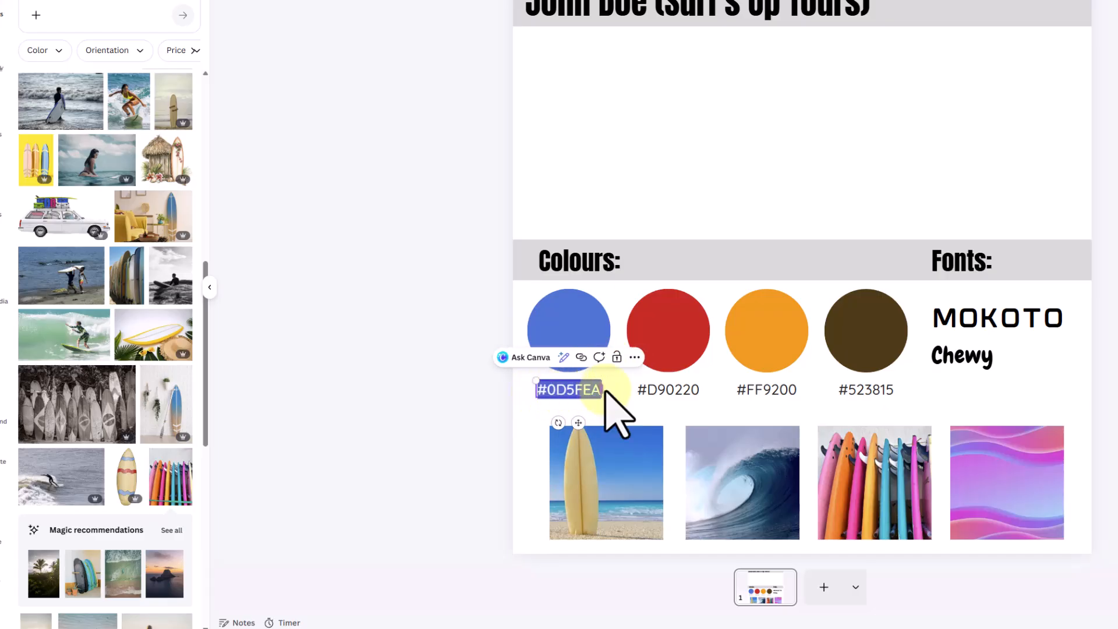
right_click(575, 394)
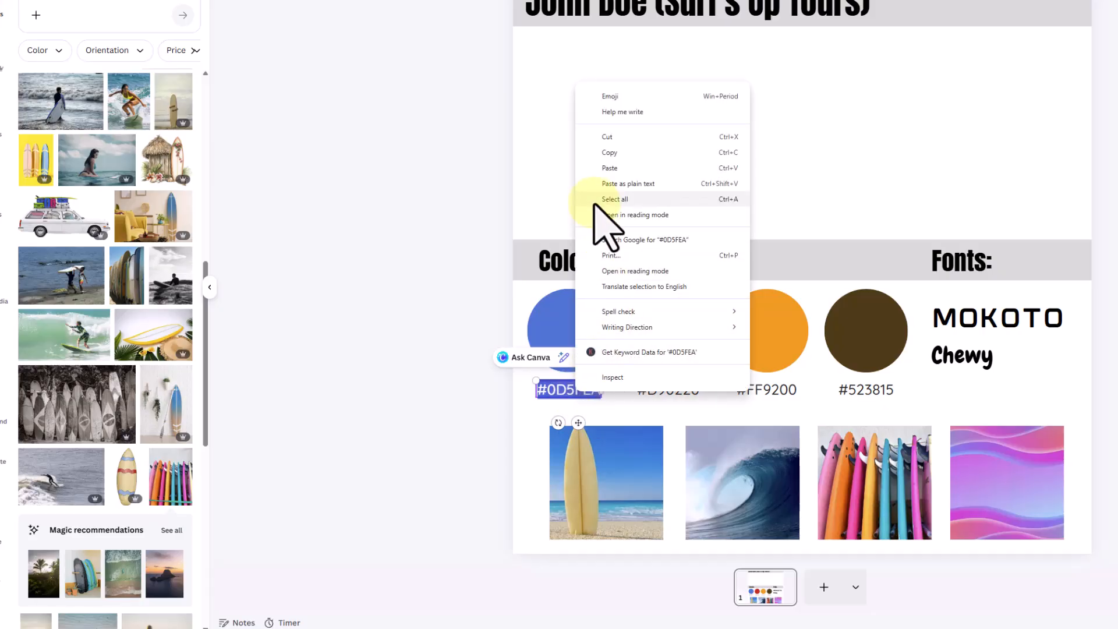
click(609, 168)
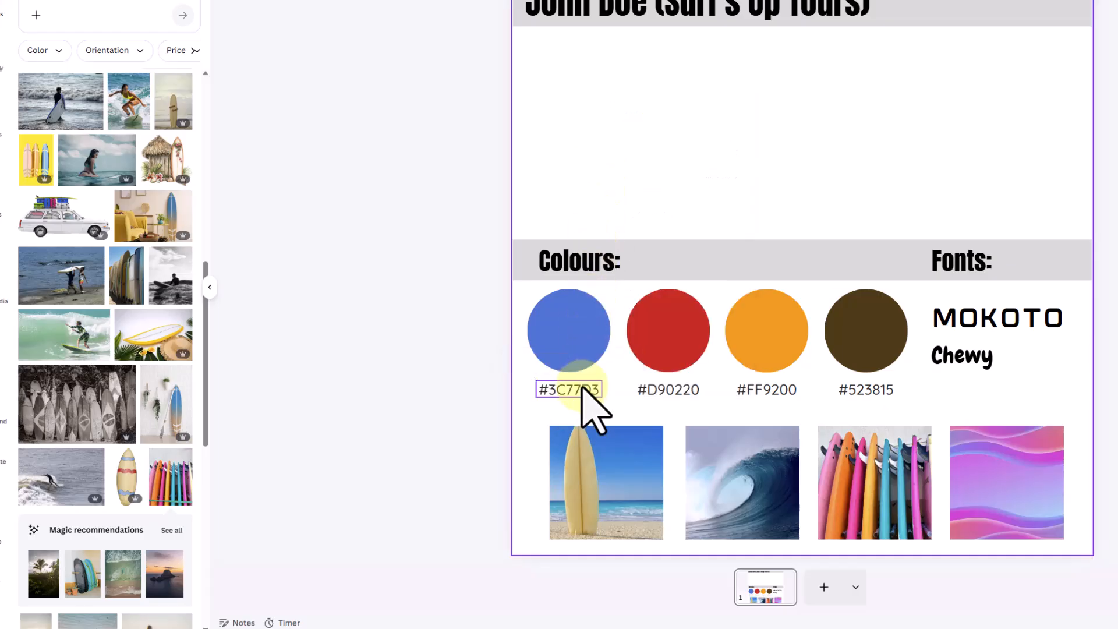
click(578, 340)
click(583, 398)
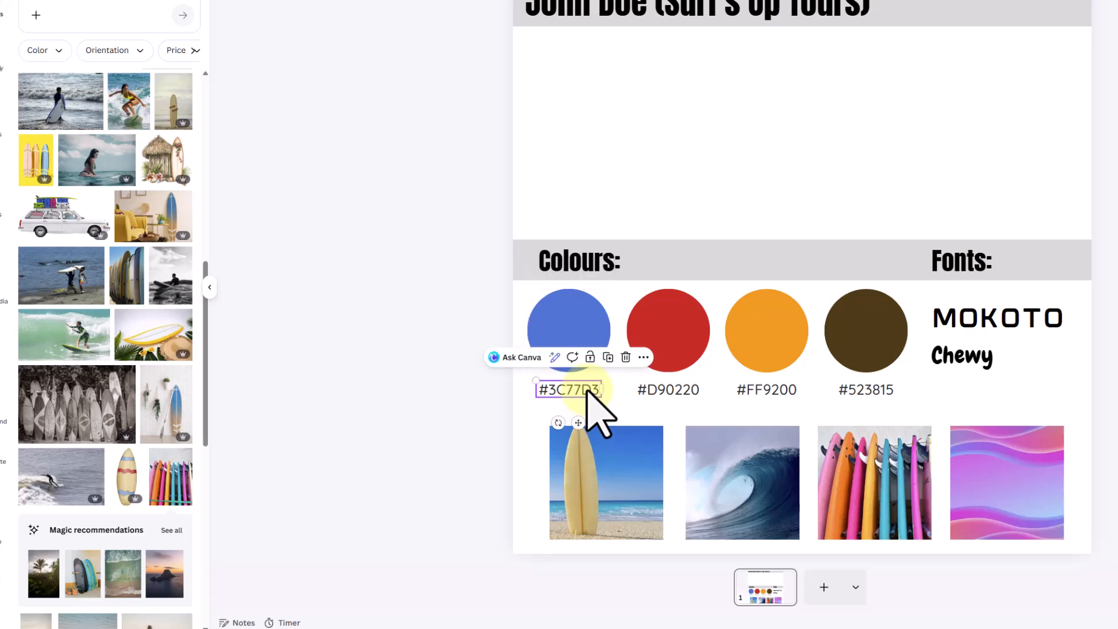
click(576, 336)
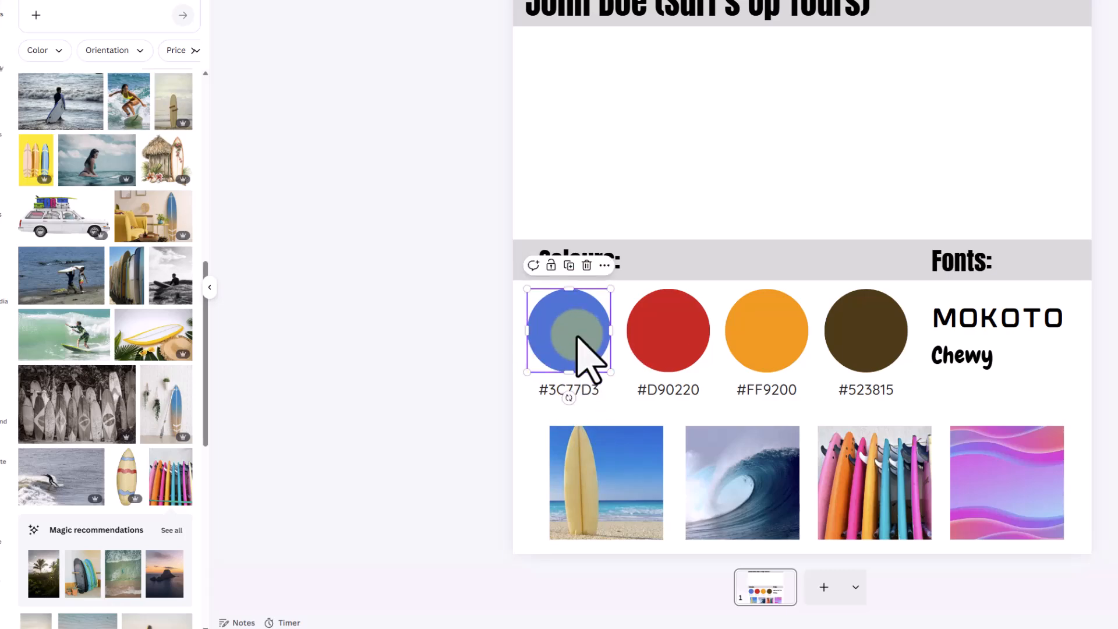
Recolour the red second circle with the pink #EA5FBB sampled from the colourful surfboards photo
click(643, 339)
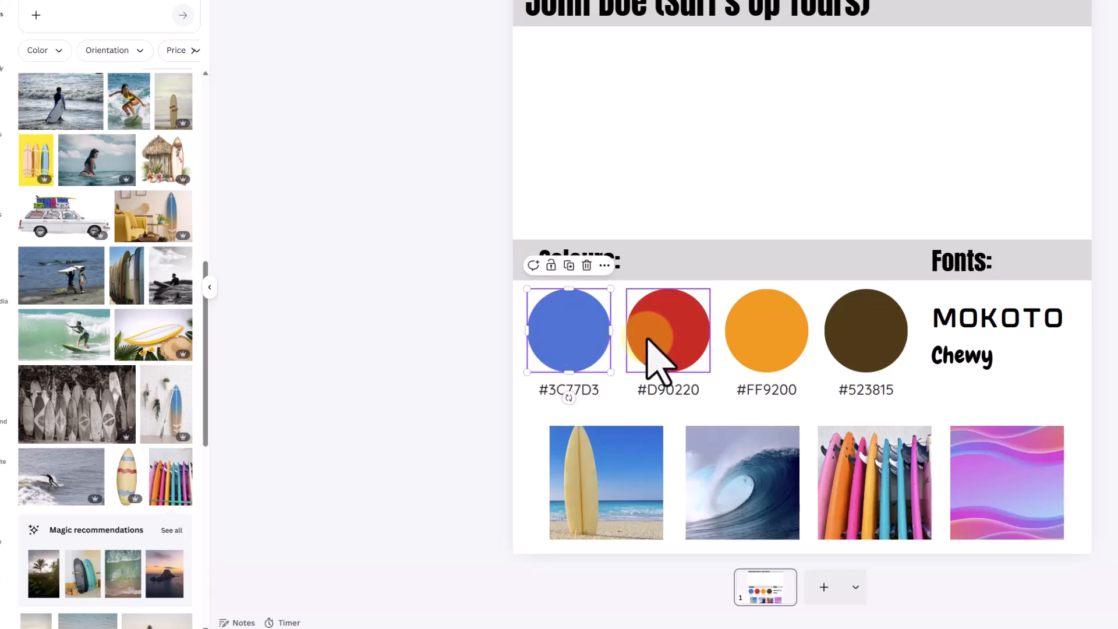
click(673, 336)
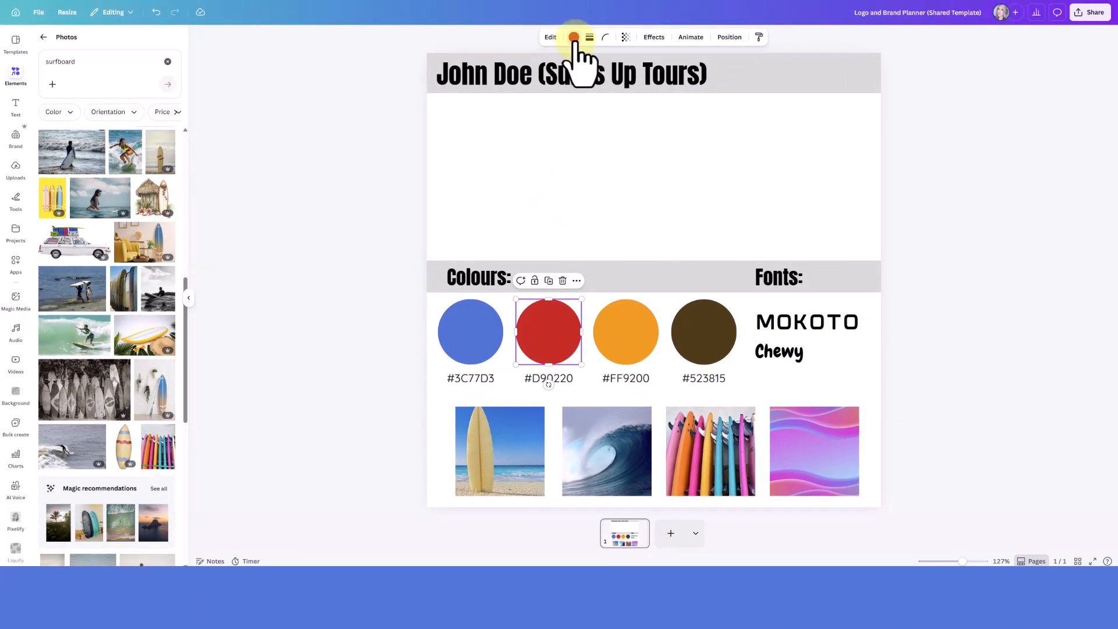
click(573, 38)
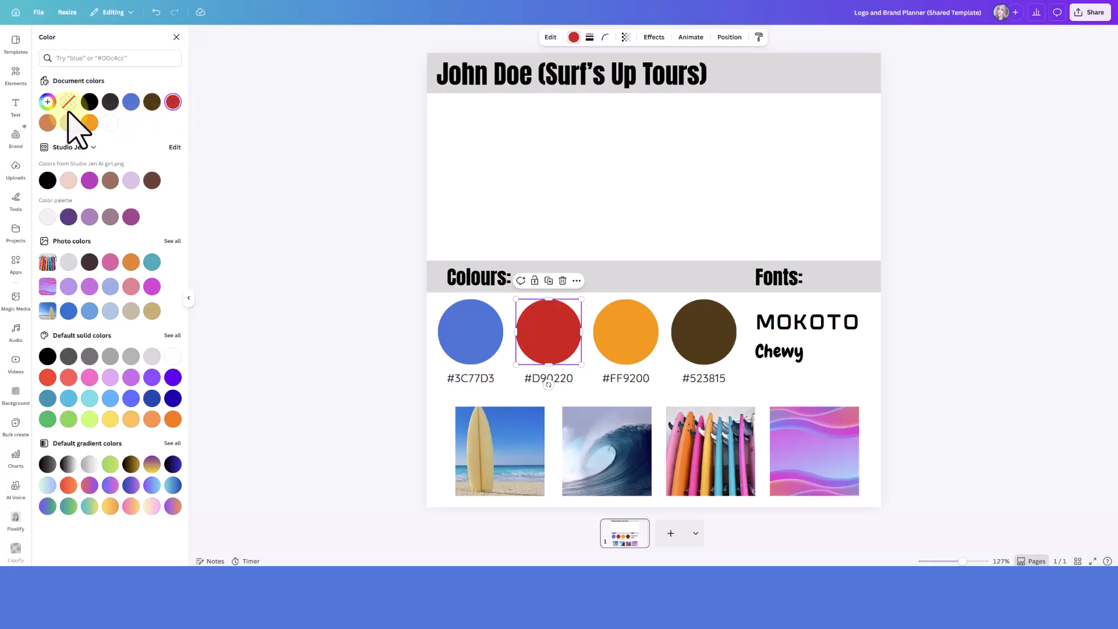
click(47, 103)
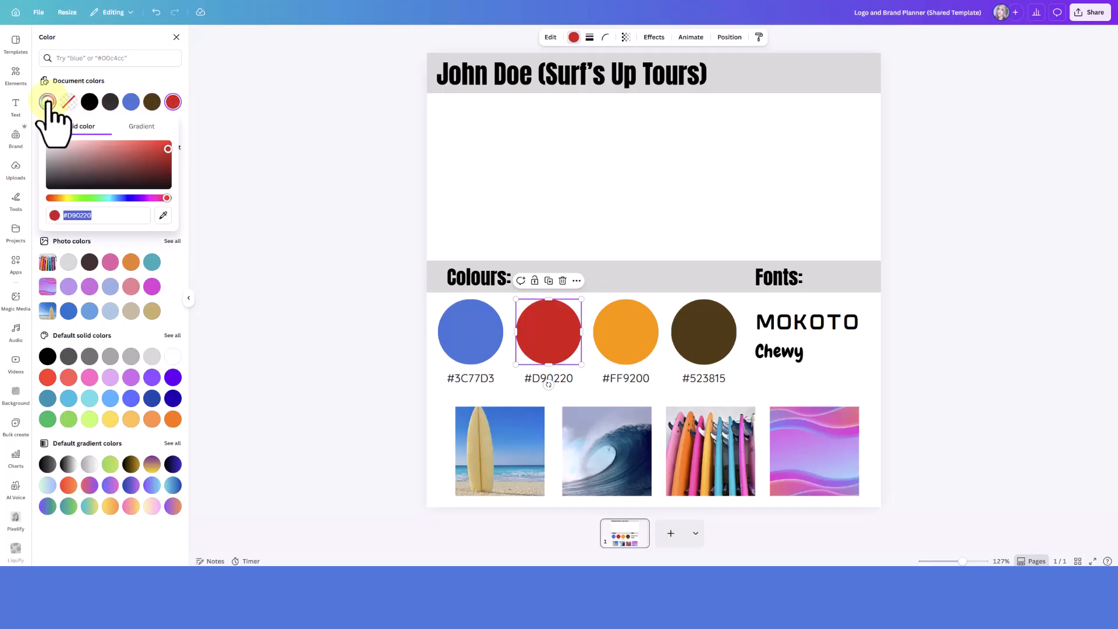
click(164, 216)
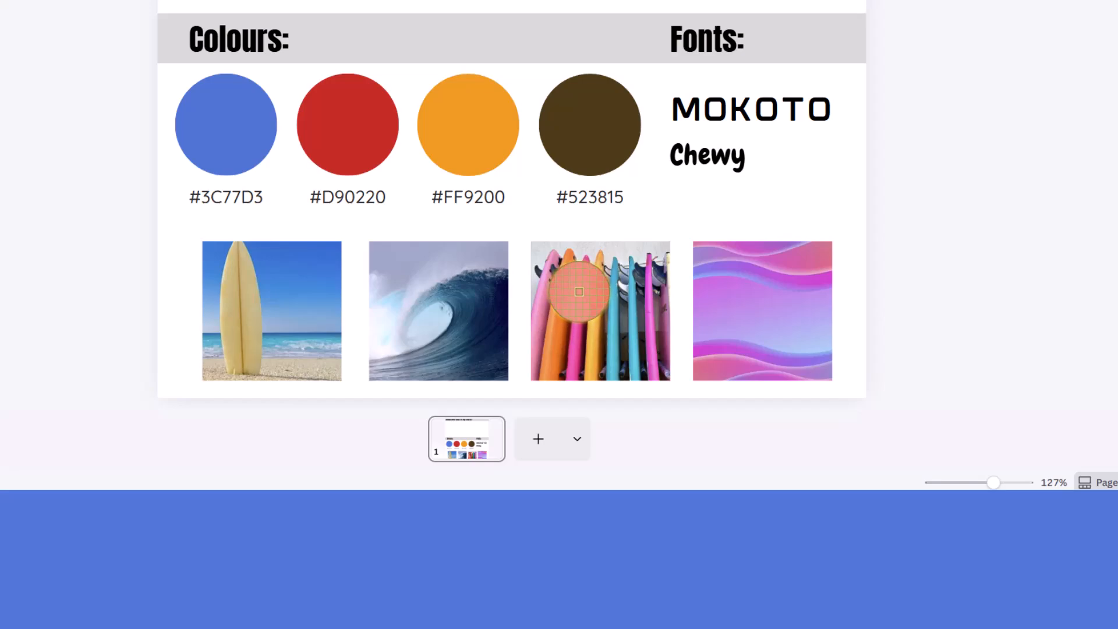
click(579, 291)
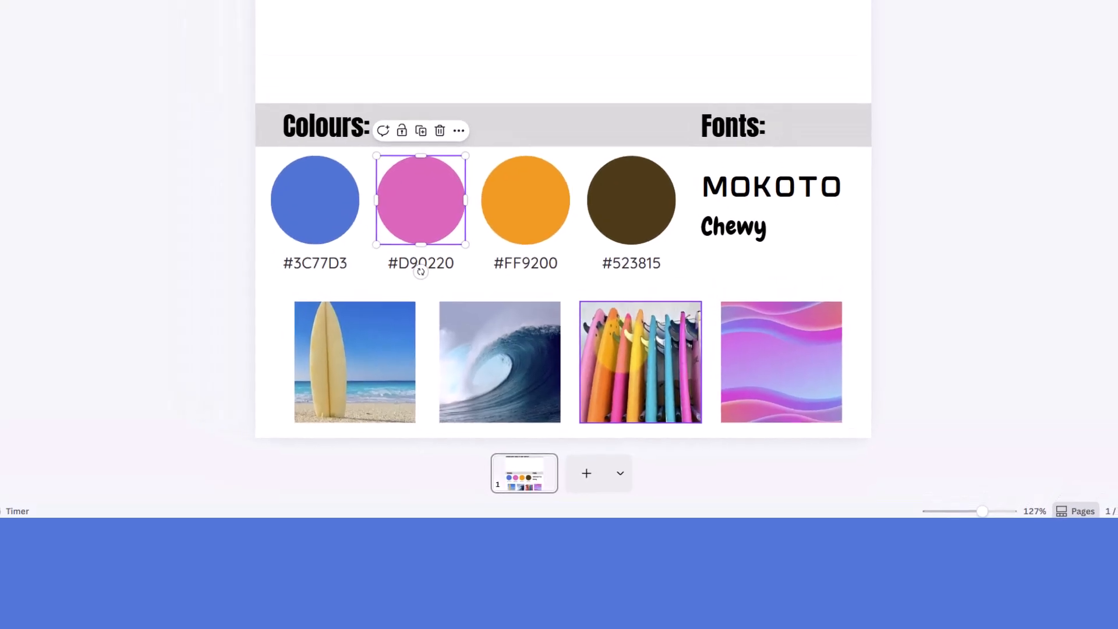
click(487, 282)
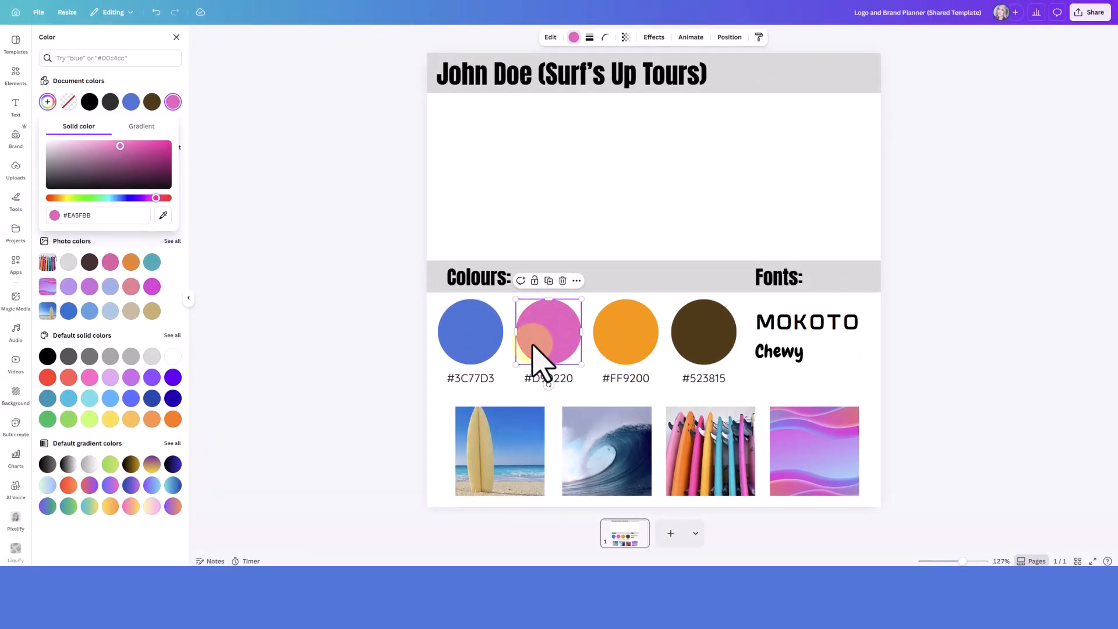
Copy the second circle's hex code and replace the label below it with #EA5FBB
click(61, 218)
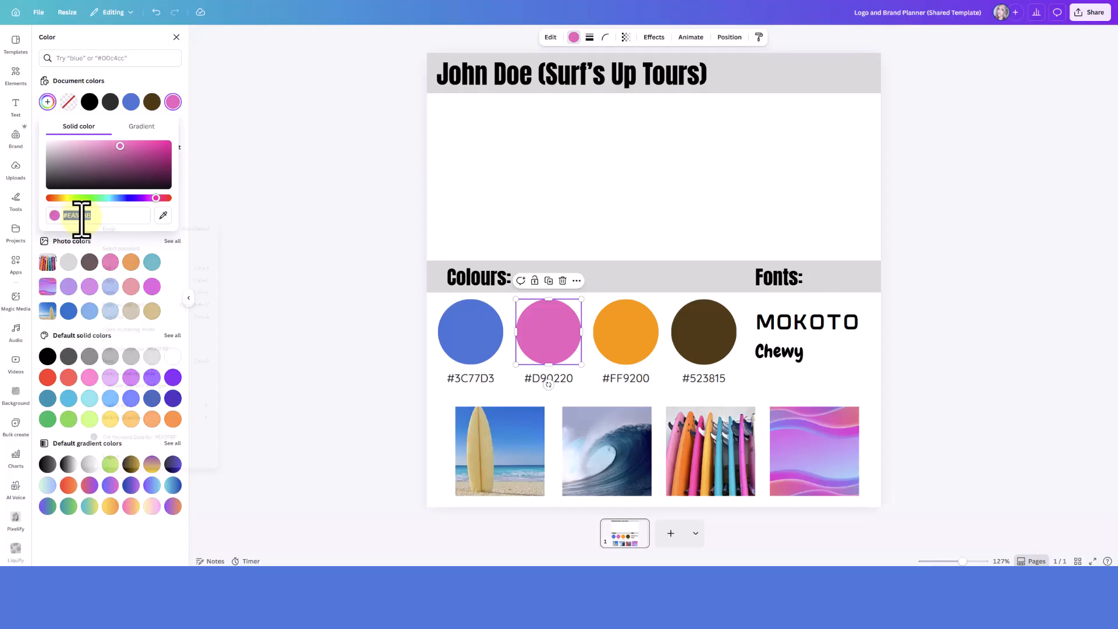
right_click(87, 225)
click(125, 300)
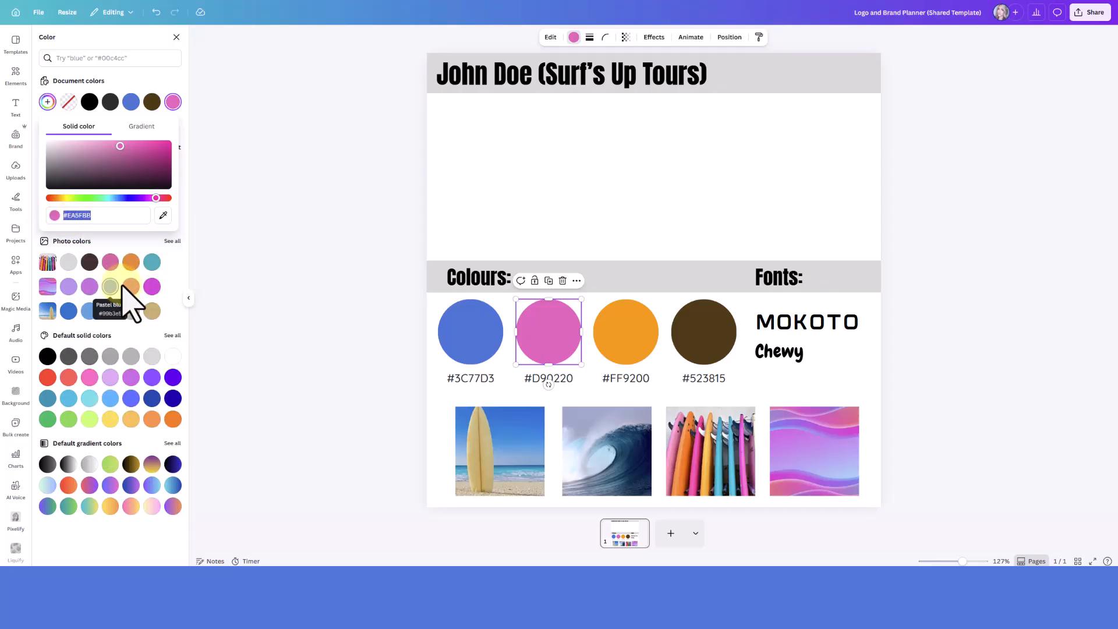
double_click(538, 378)
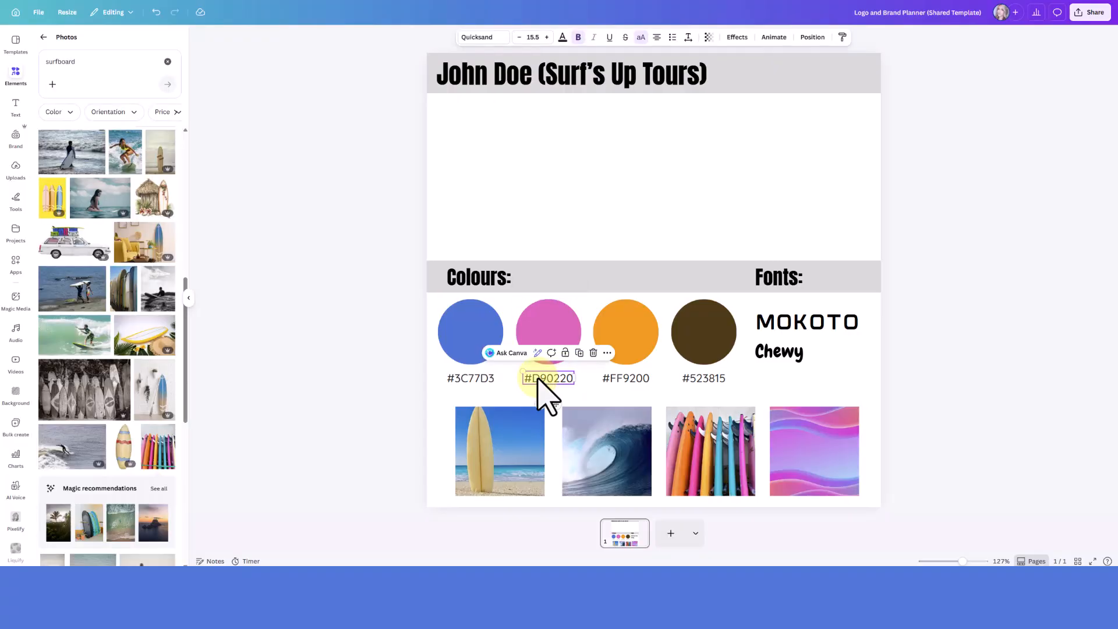
right_click(544, 379)
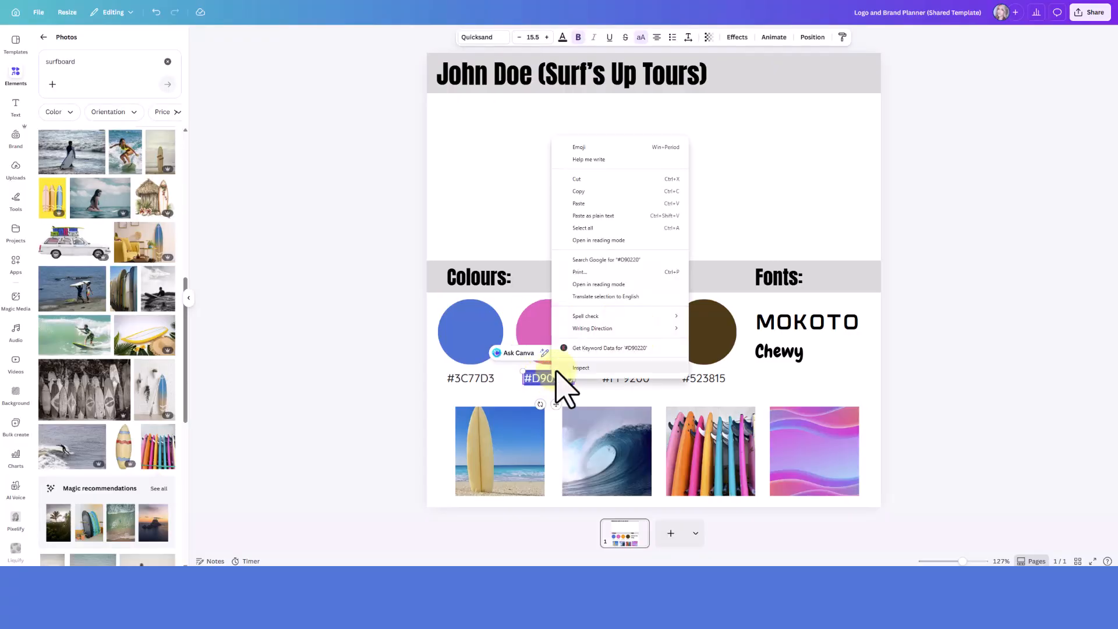
click(583, 204)
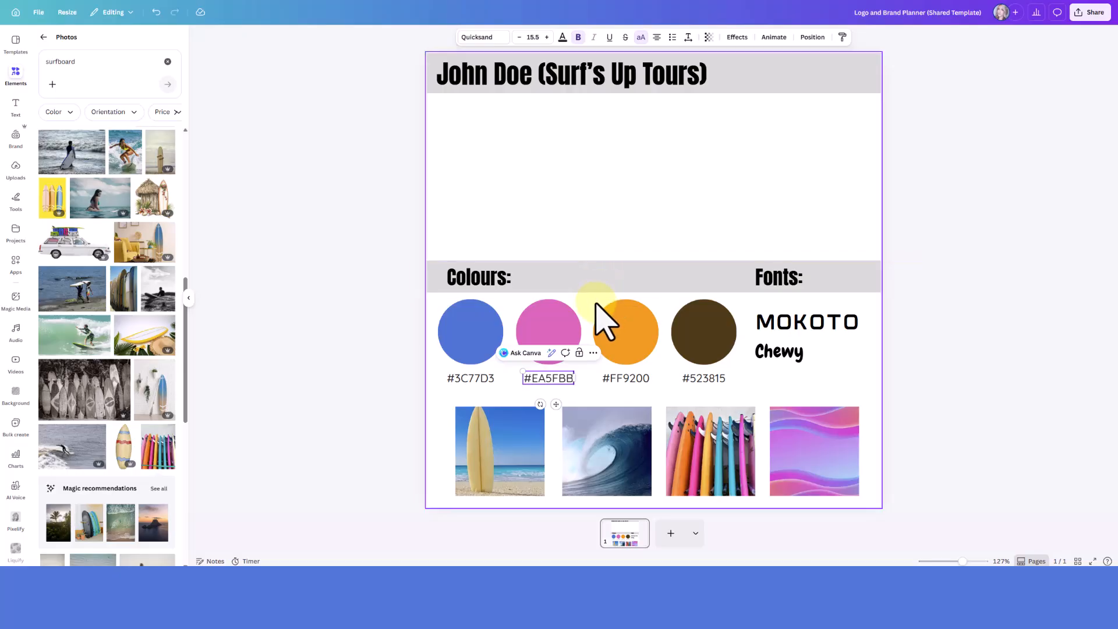
Recolour the third circle to #61CADE and the fourth to #DBCE9A, and update their hex labels to match
click(627, 337)
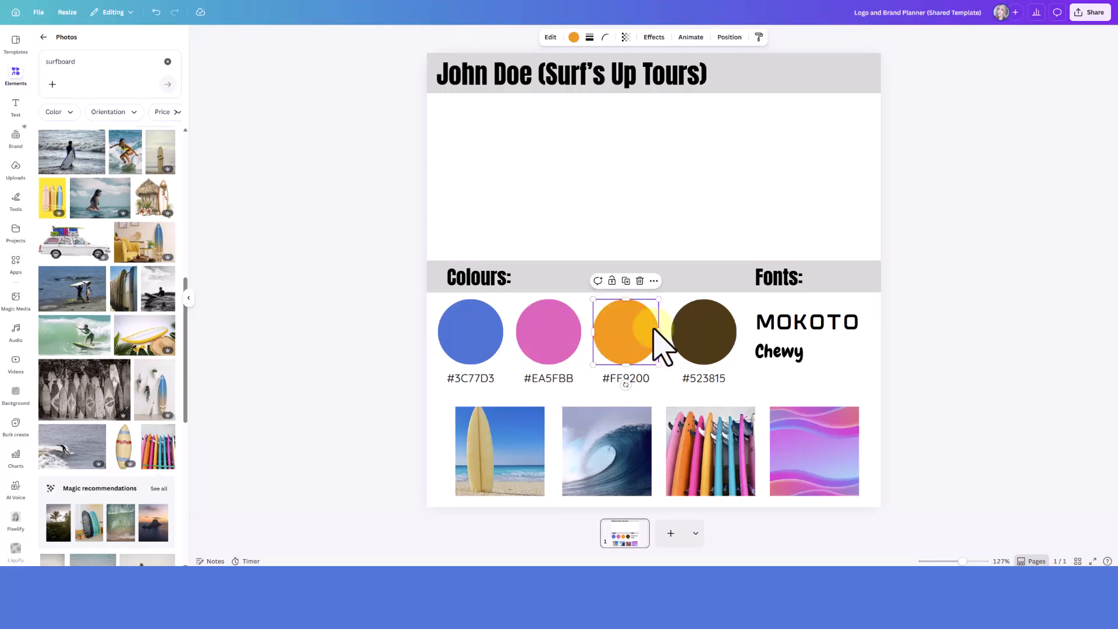
click(971, 415)
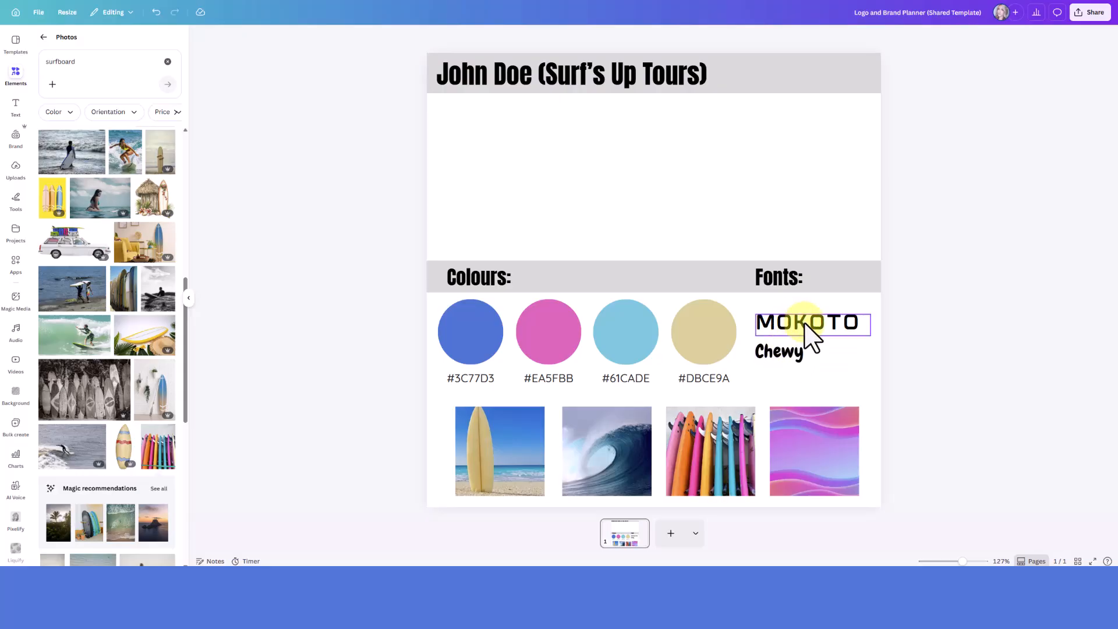
Try League Spartan, Archivo Black and Arial MT Pro on the MOKOTO sample under Fonts, and settle on the Brittany font
click(805, 341)
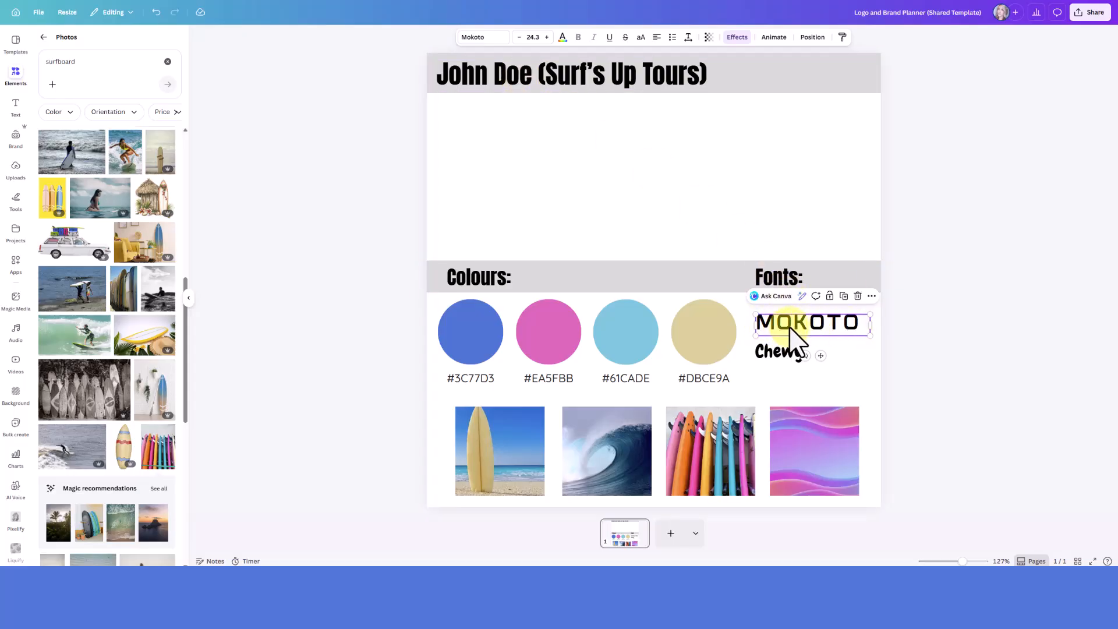
click(914, 357)
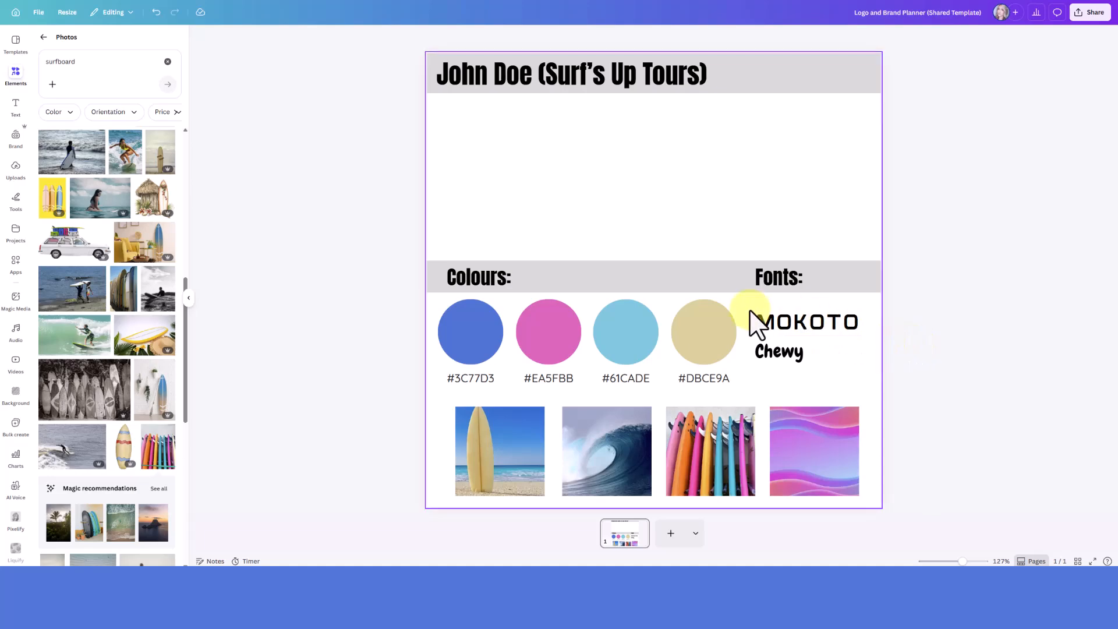
click(813, 324)
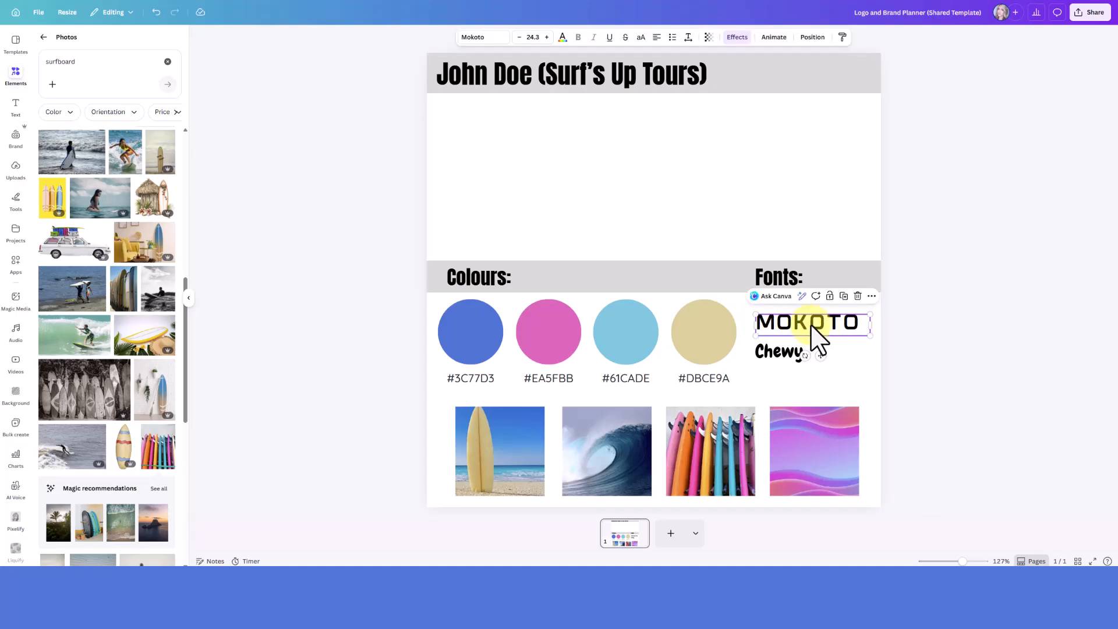
click(498, 39)
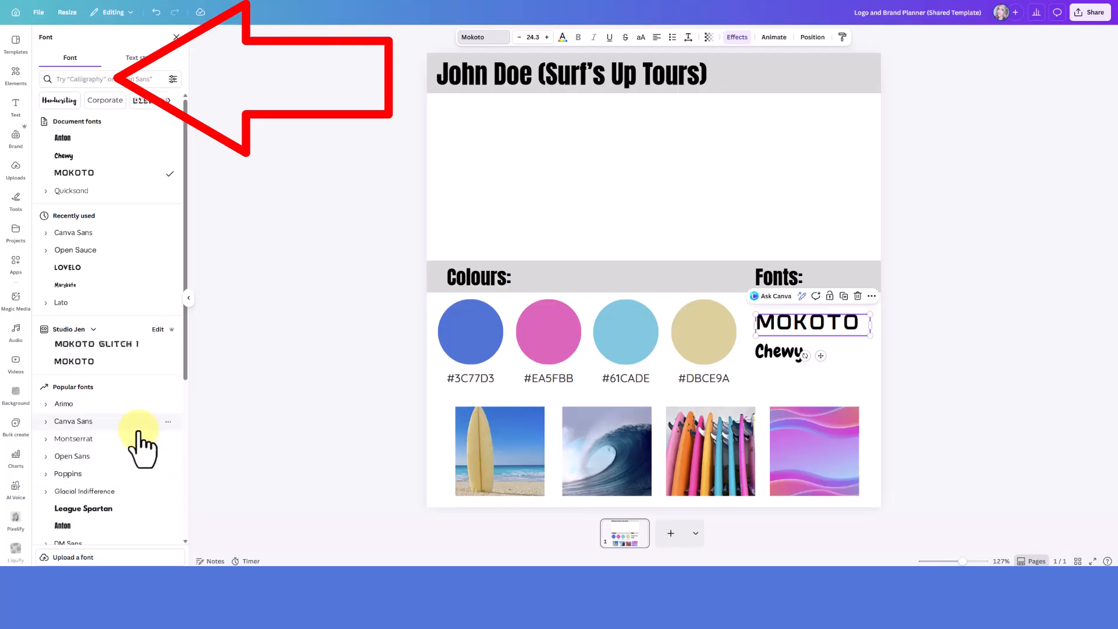
scroll(140, 443, down, 1)
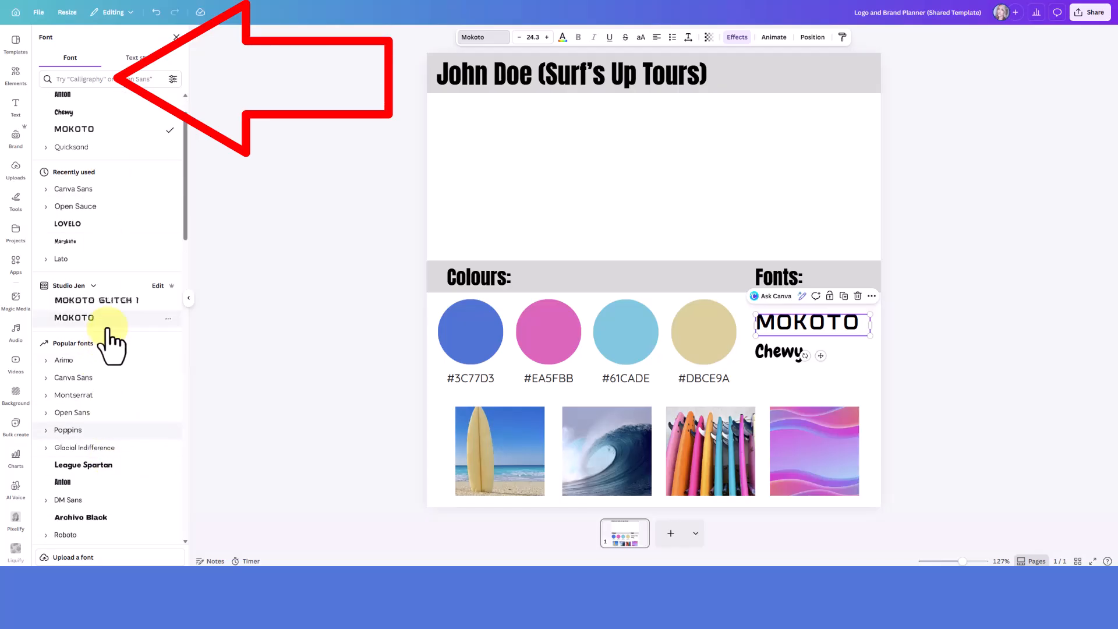
scroll(107, 349, down, 5)
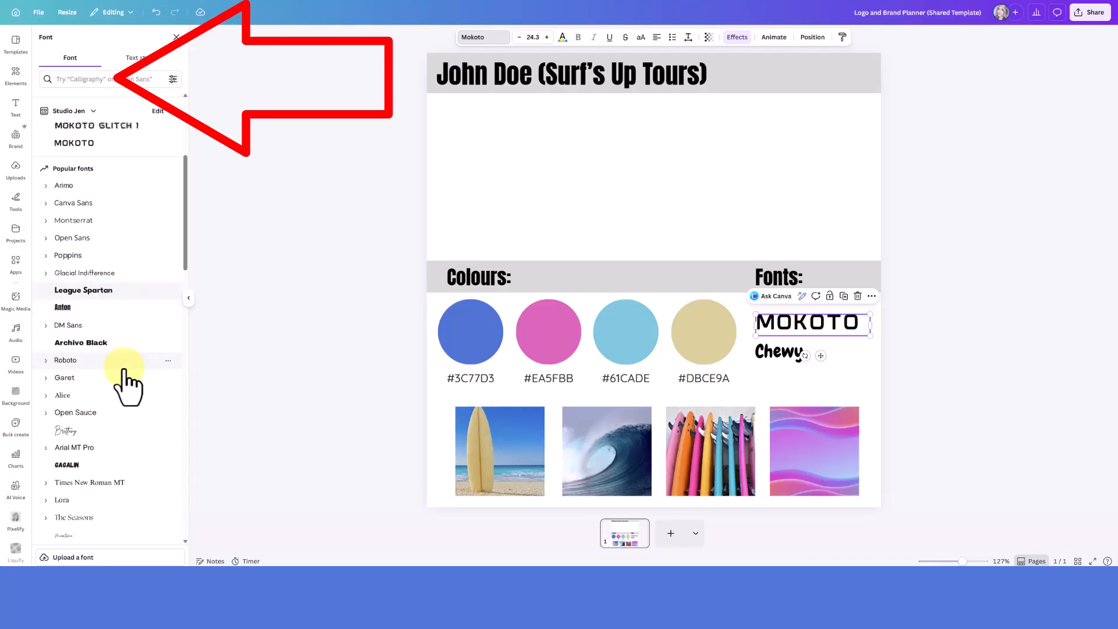
scroll(122, 373, down, 2)
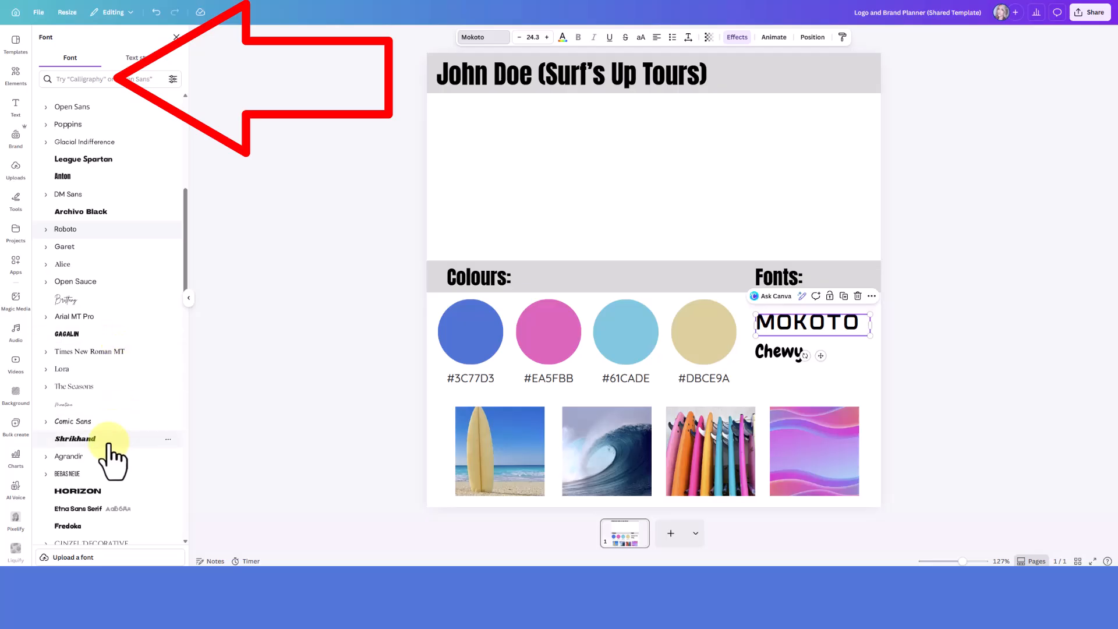
scroll(106, 446, down, 1)
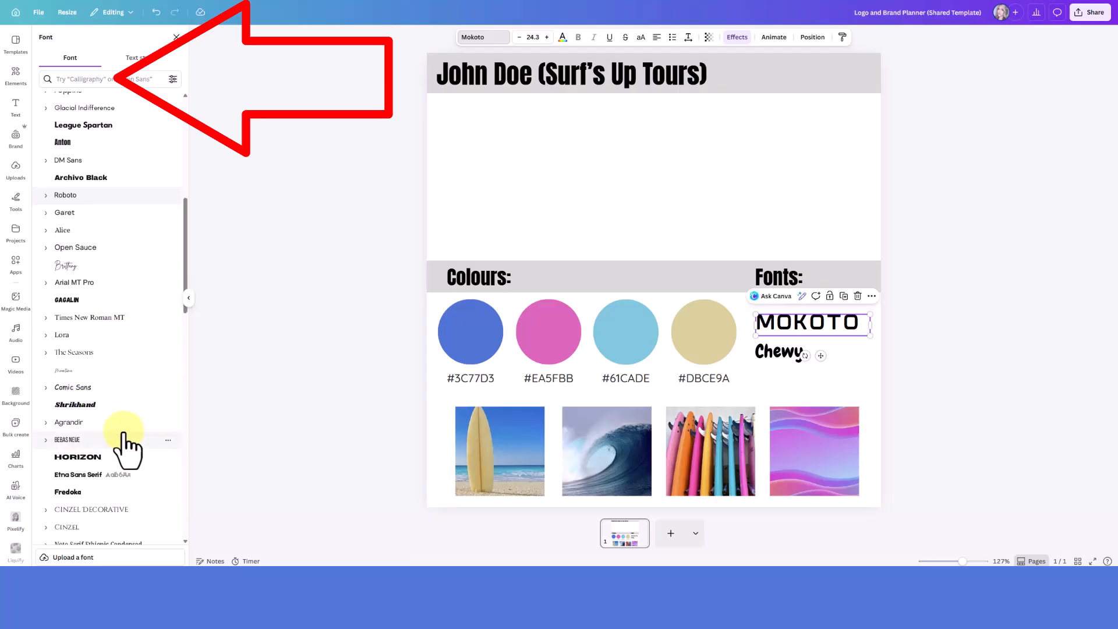
click(105, 116)
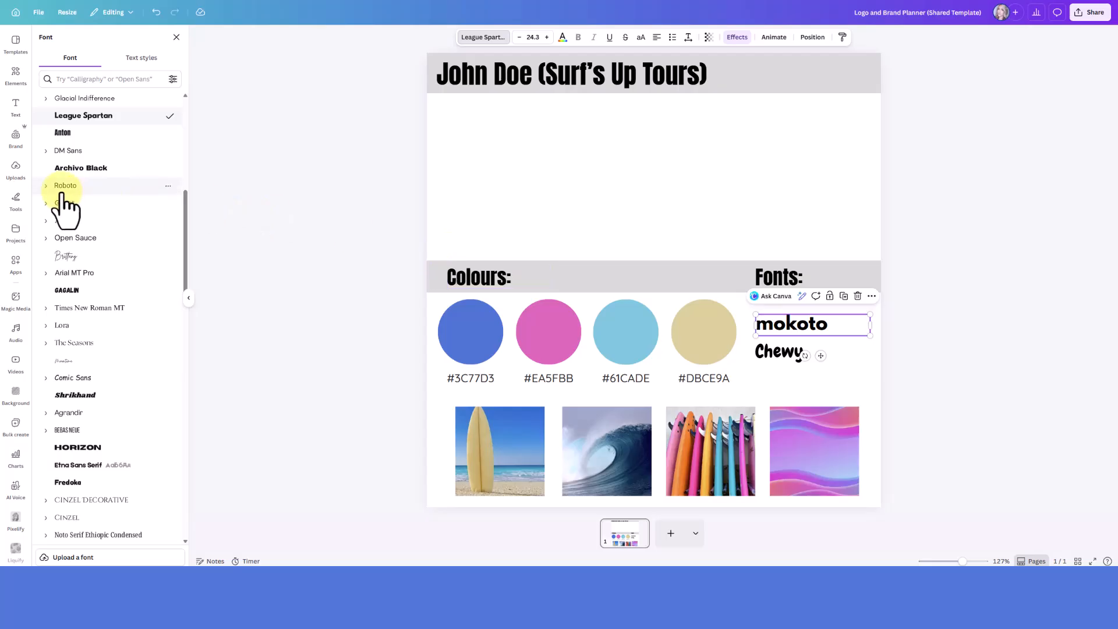
click(69, 170)
click(99, 277)
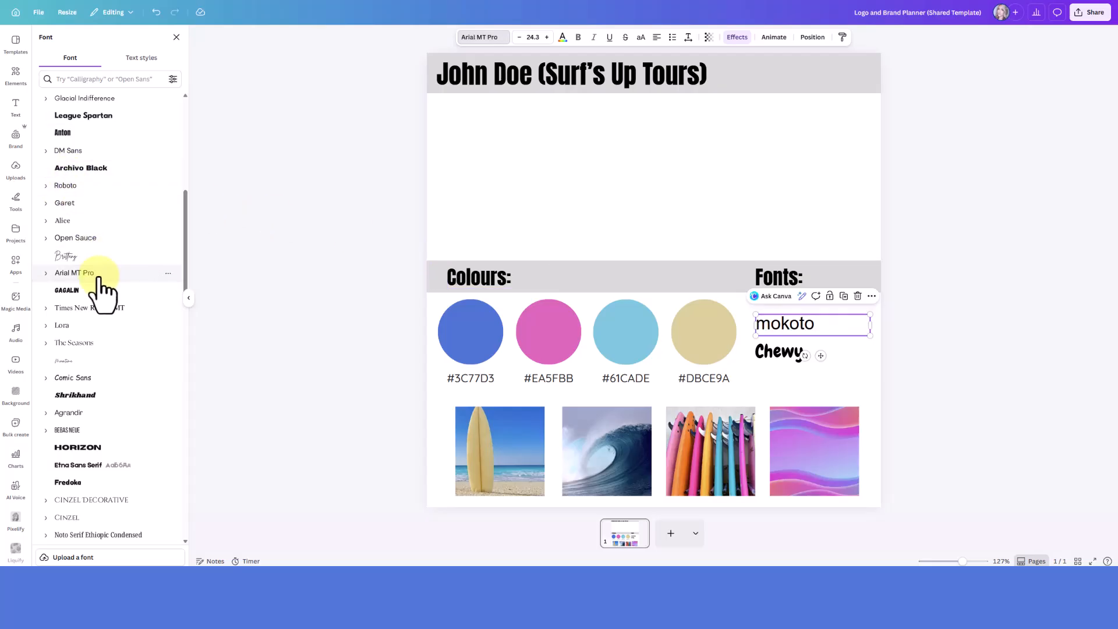
click(87, 256)
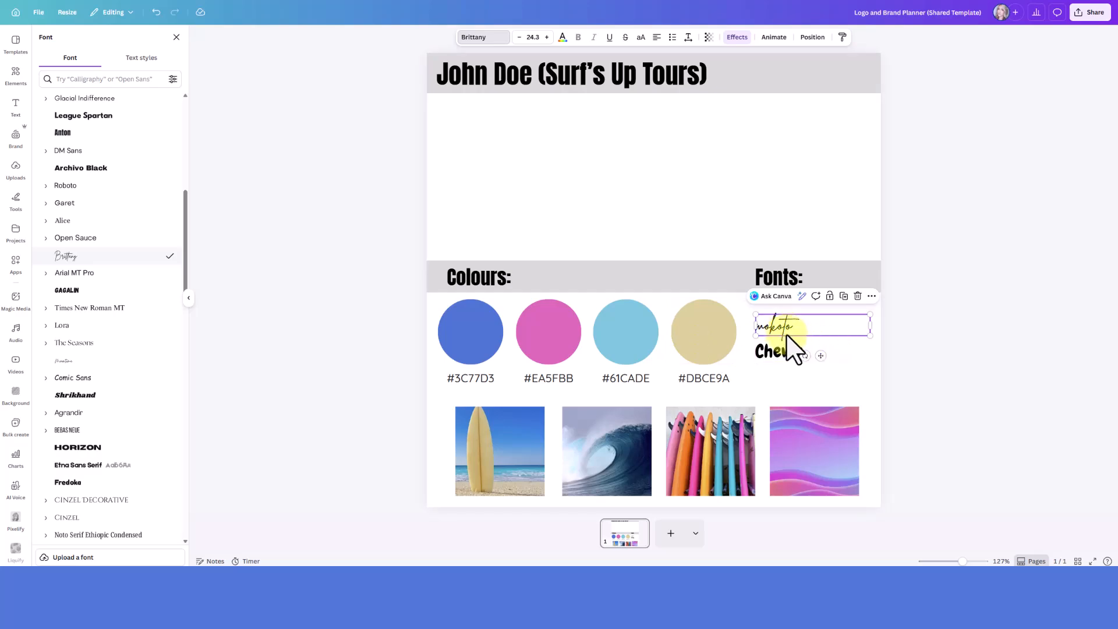
Replace the two sample texts under Fonts with "Font 1" and "Font 2"
double_click(773, 327)
text(Font 1)
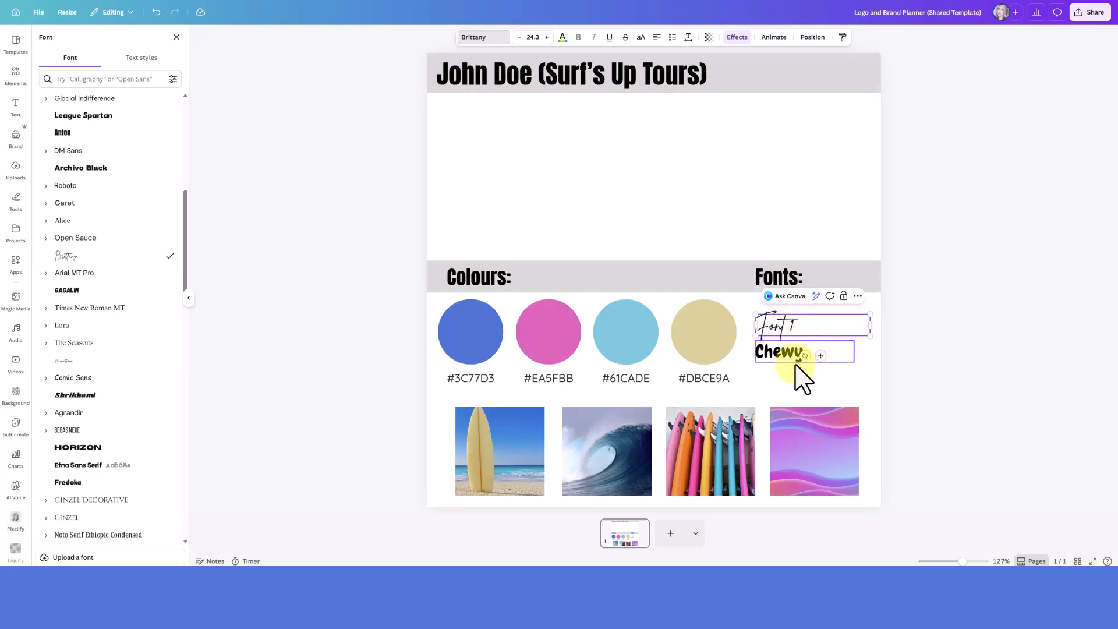
double_click(786, 353)
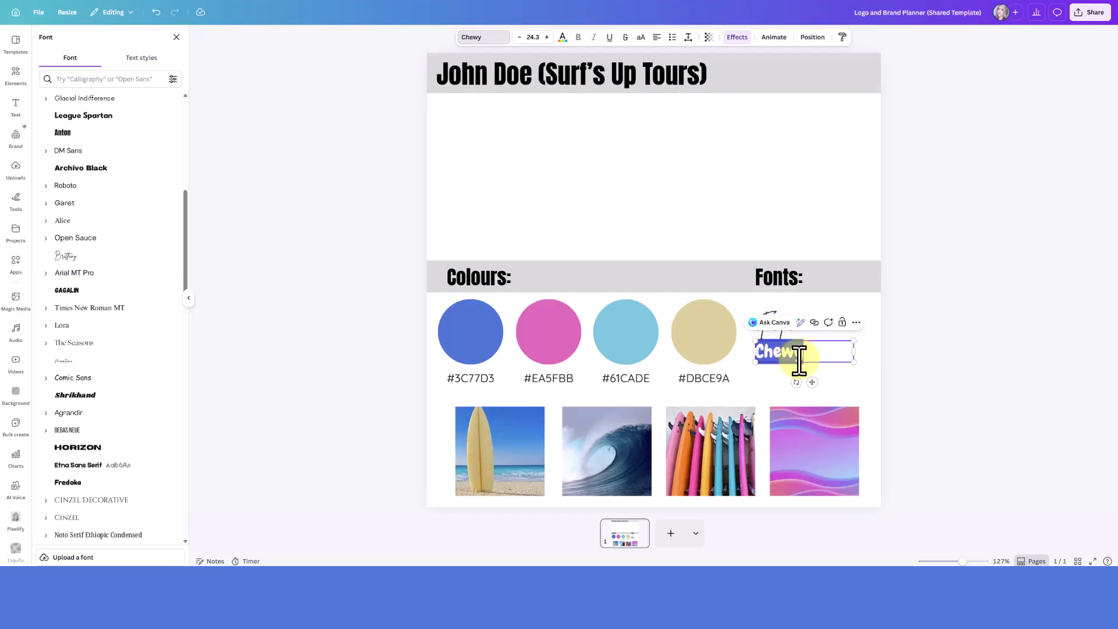
text(Font 2)
click(761, 376)
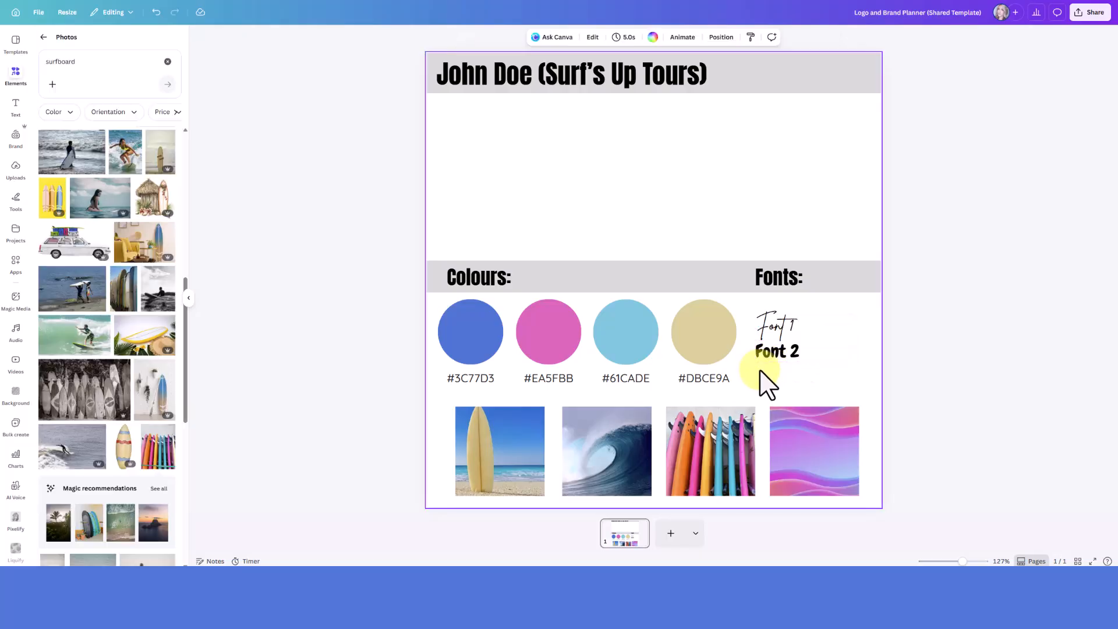
Try Bukhari Script and nearby script fonts on the Font 1 sample, and settle on Checkin from a font search for "Cool"
click(803, 326)
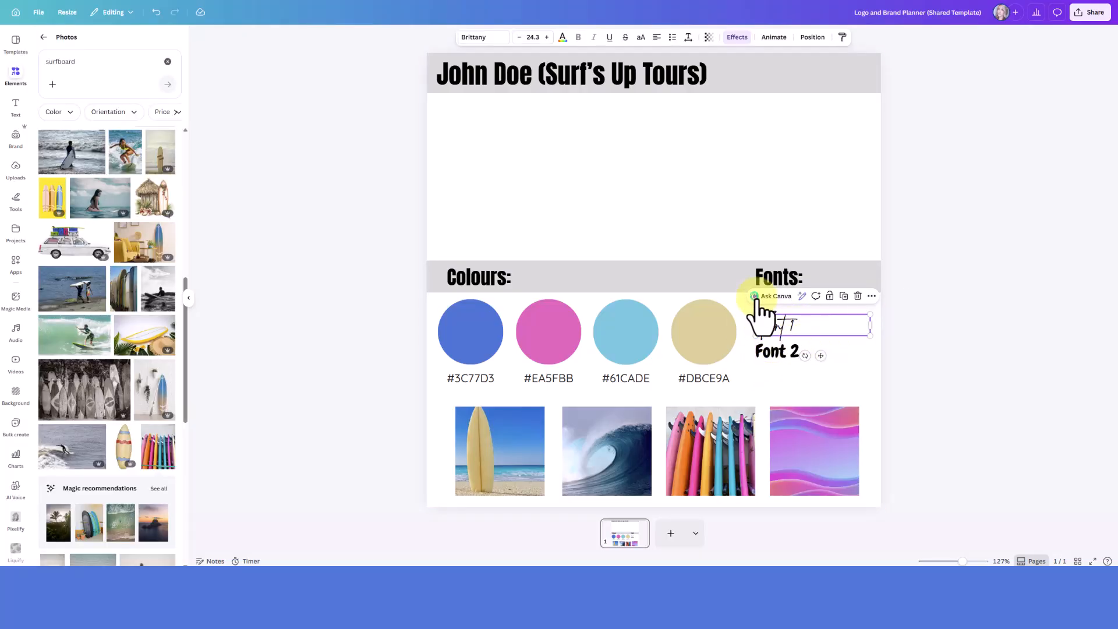
click(488, 37)
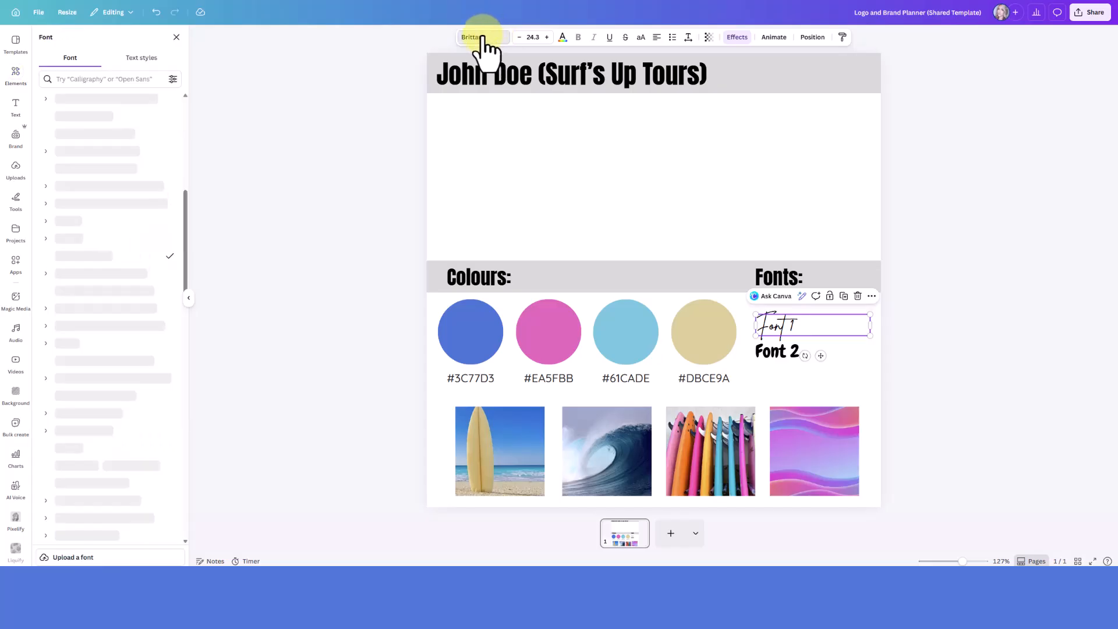
scroll(113, 358, down, 5)
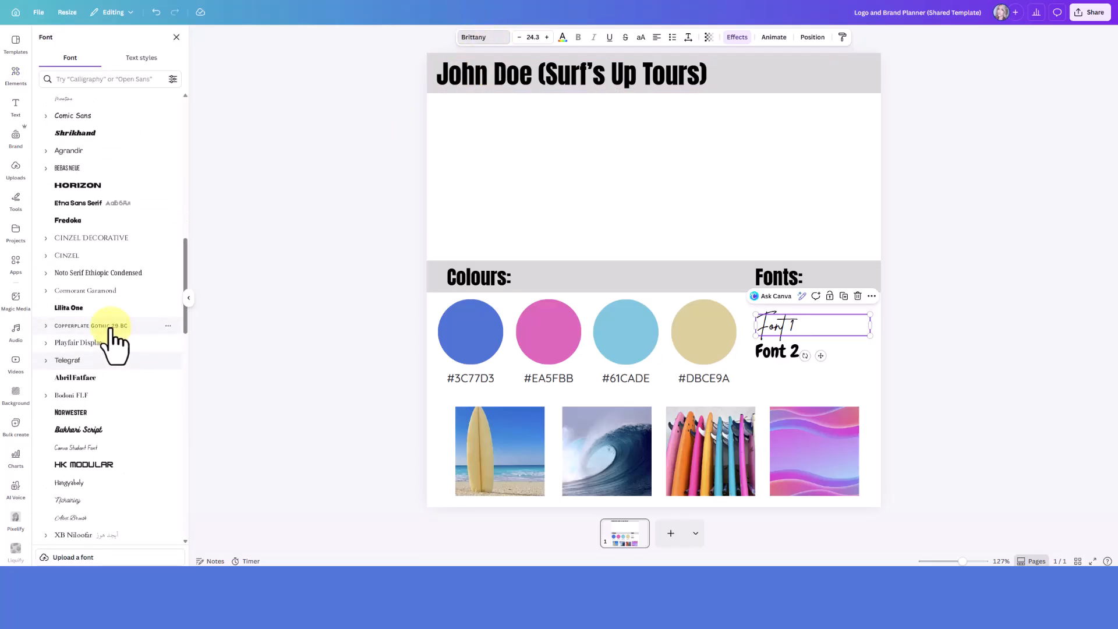
scroll(107, 388, down, 2)
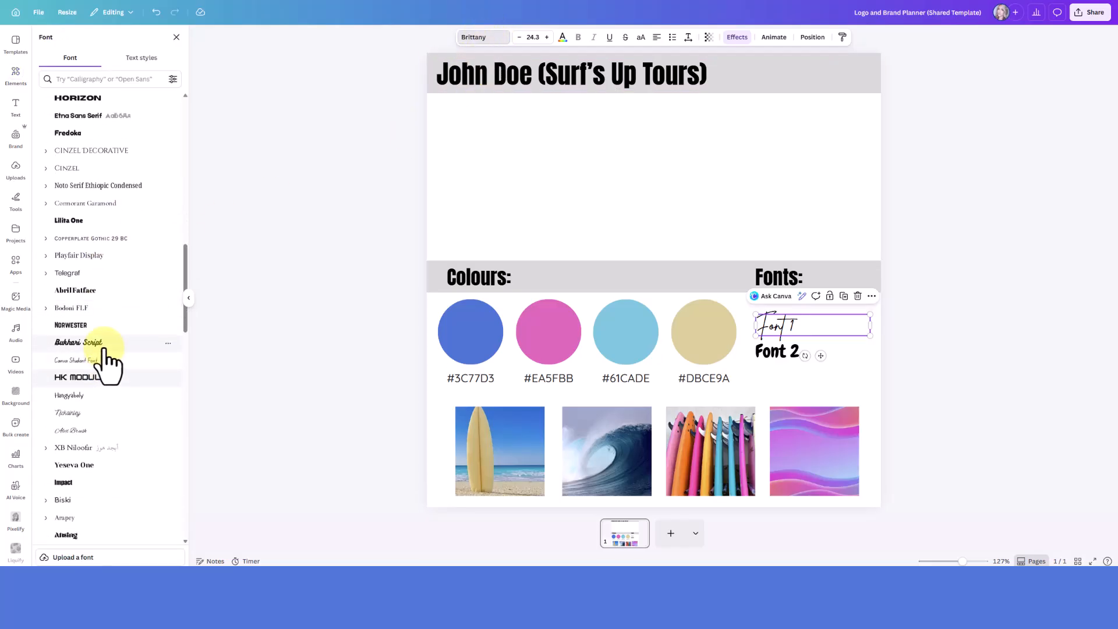
click(110, 348)
click(98, 400)
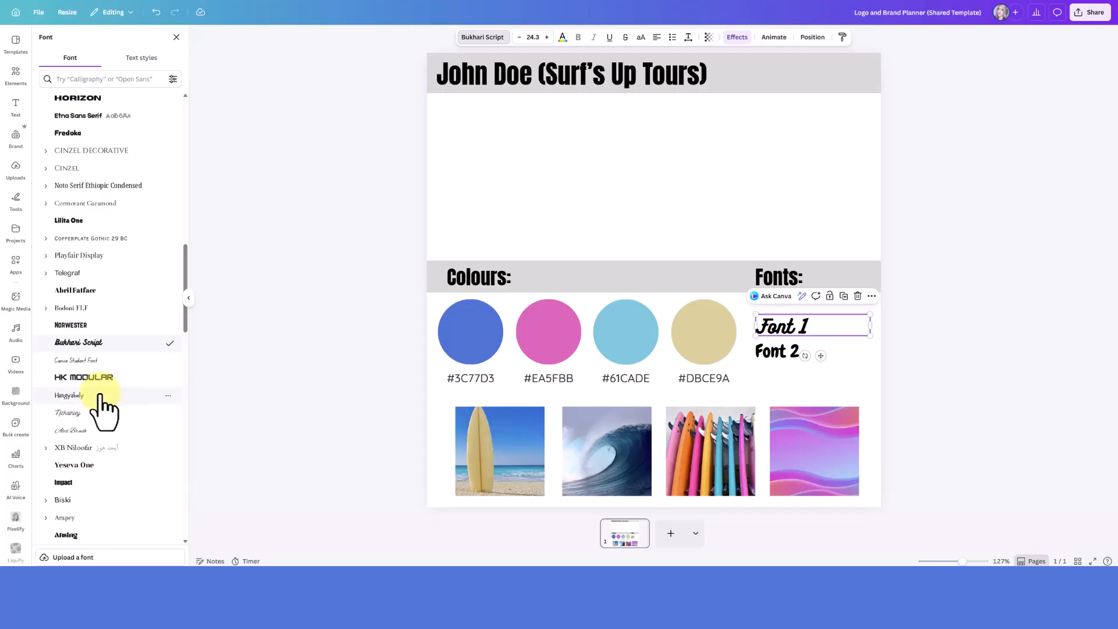
click(93, 414)
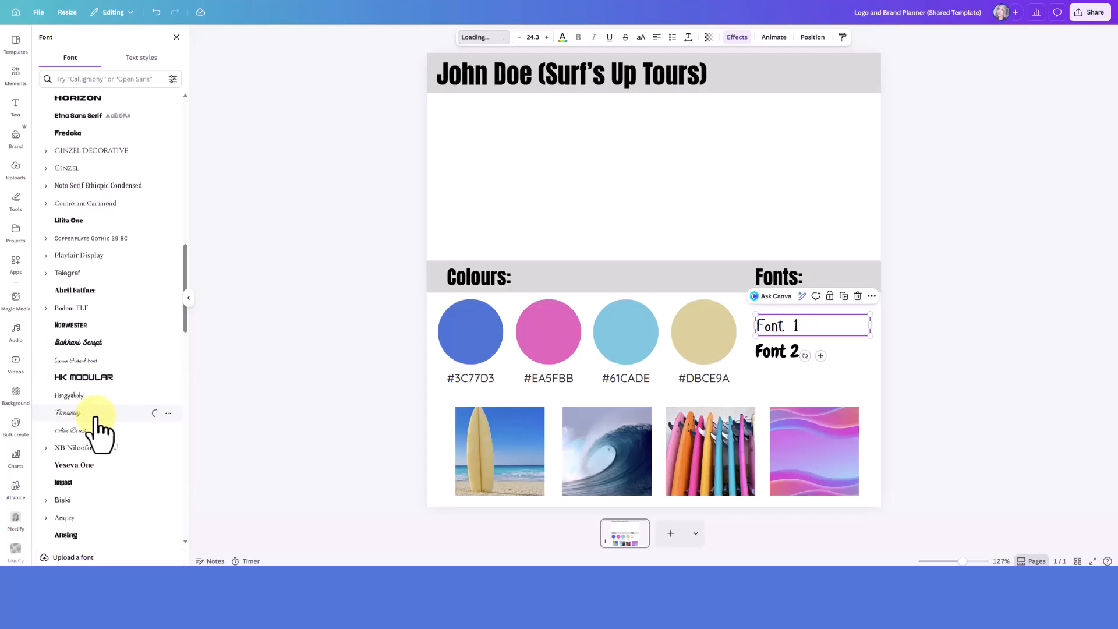
click(95, 431)
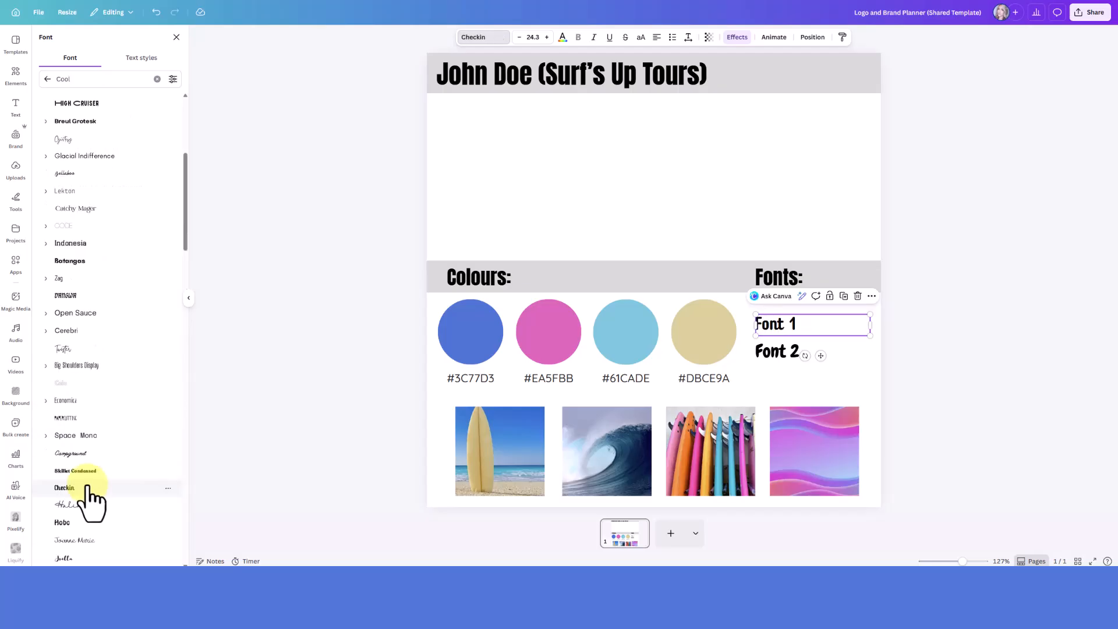
click(69, 488)
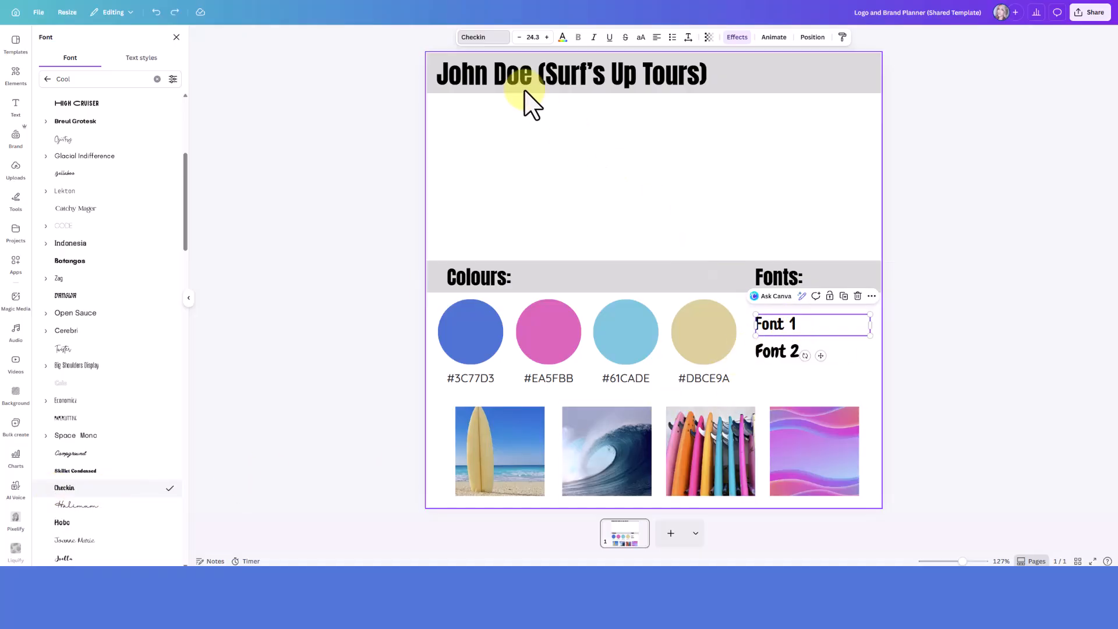
Replace the Font 1 sample text with the font name "Checkin"
double_click(776, 324)
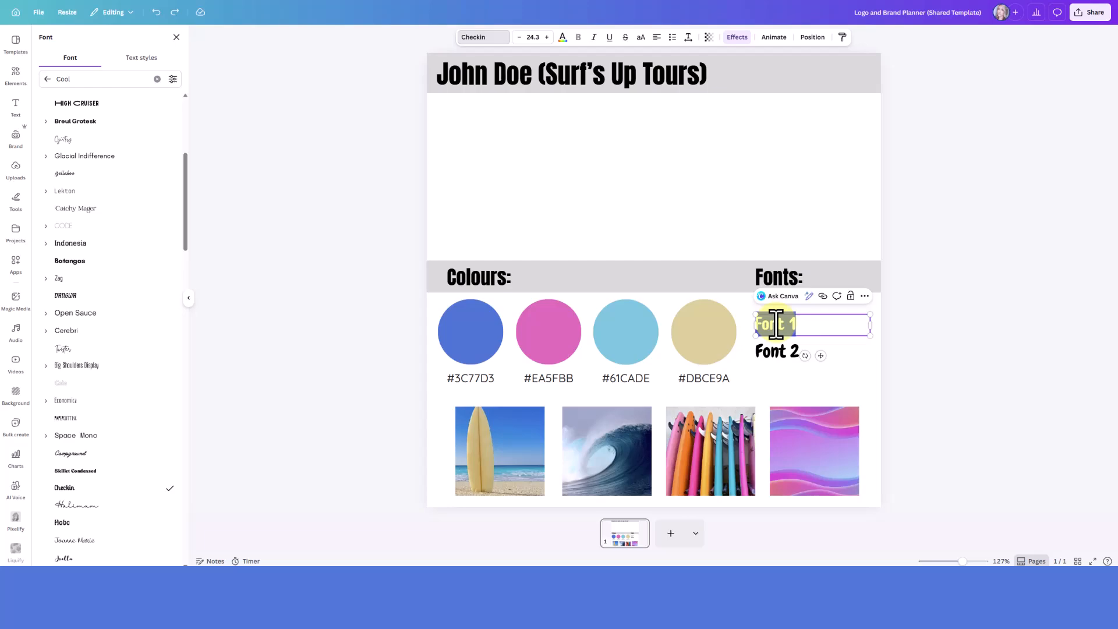
text(Checkin)
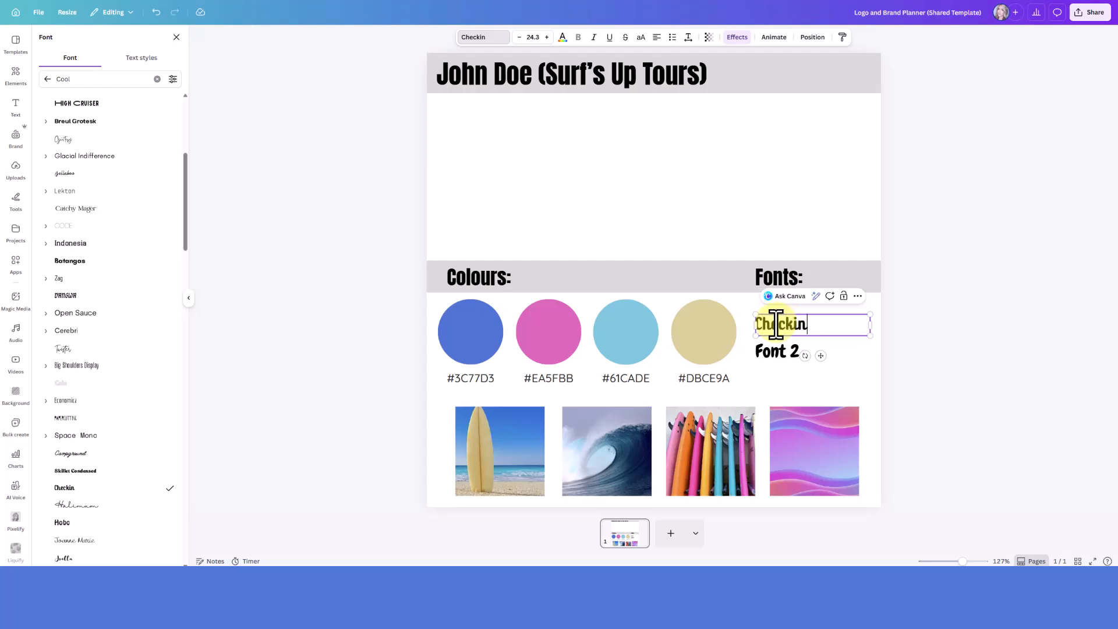
click(910, 381)
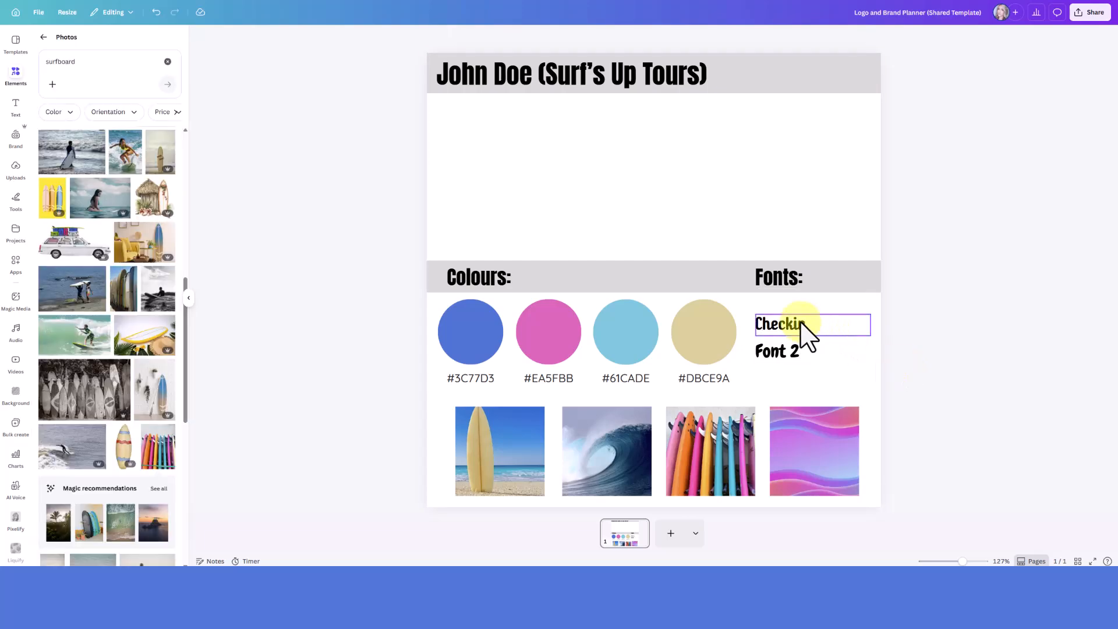
Set the Font 2 sample to the Aloja font and replace its text with "Aloja"
click(806, 352)
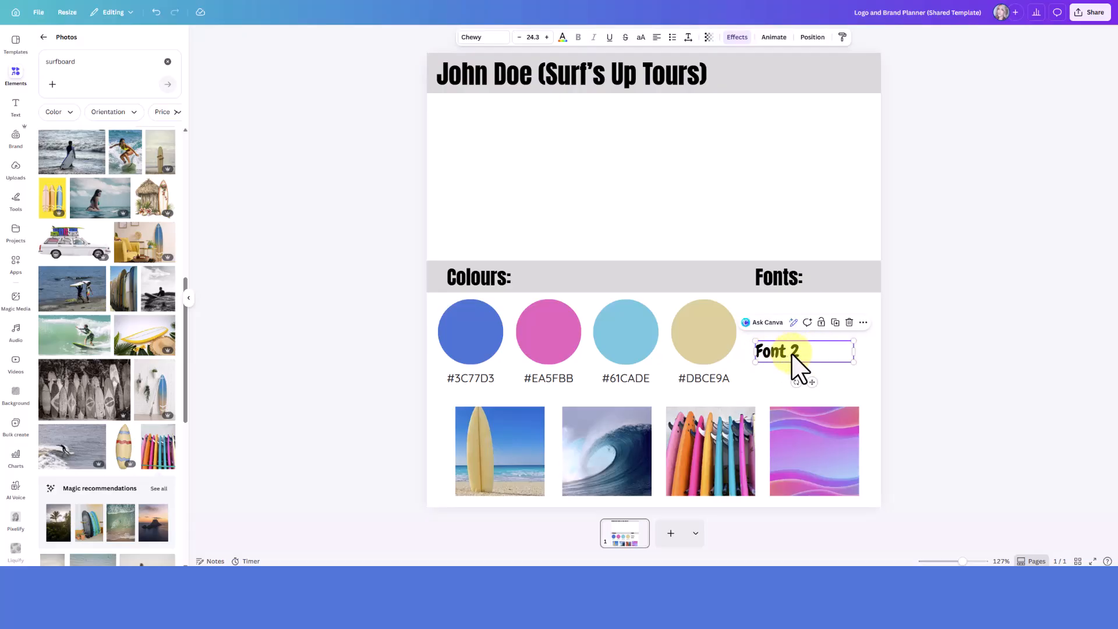
click(87, 425)
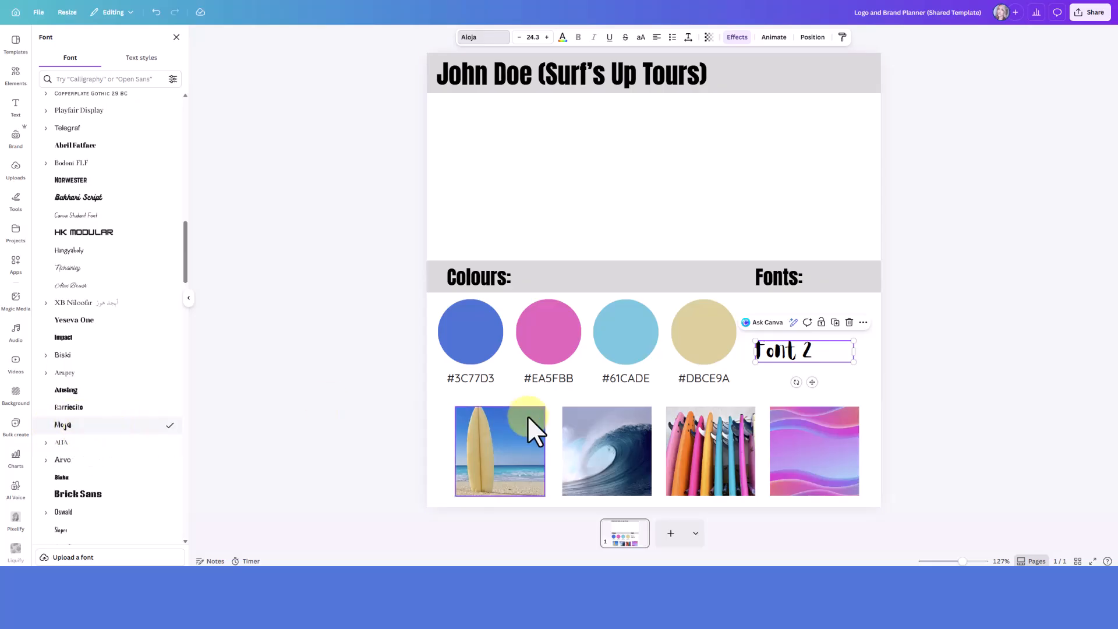
double_click(797, 352)
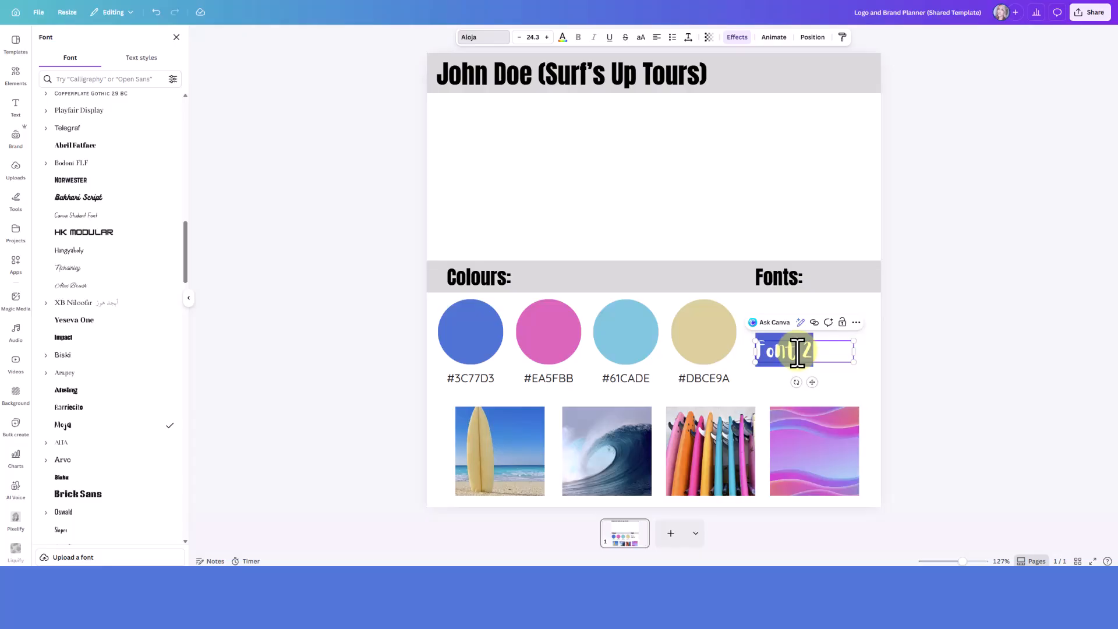
text(Aloja)
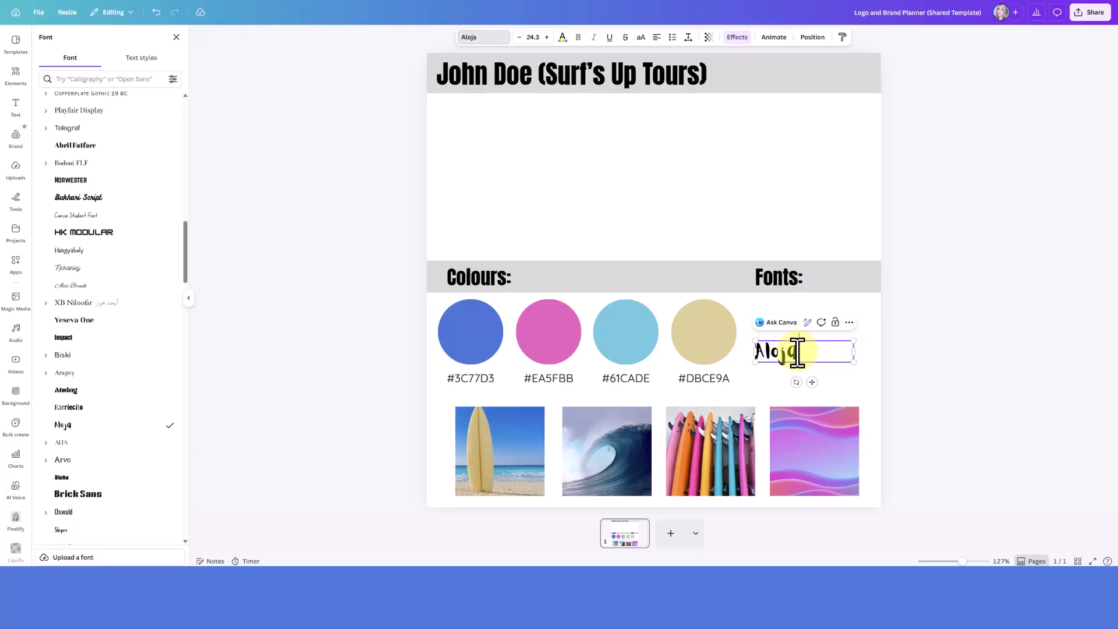
click(919, 367)
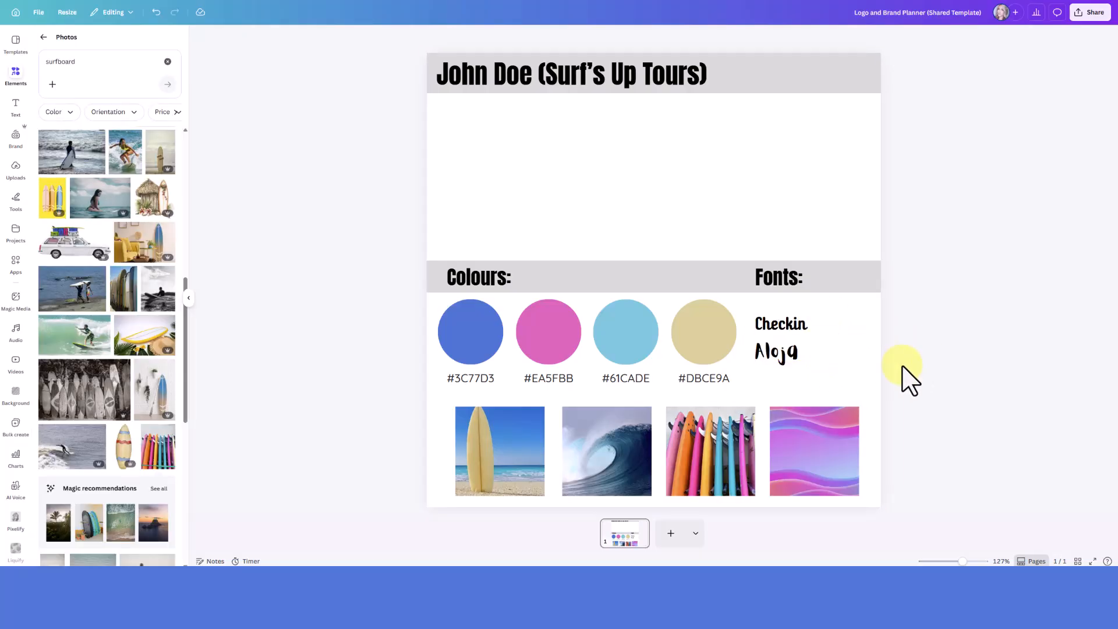